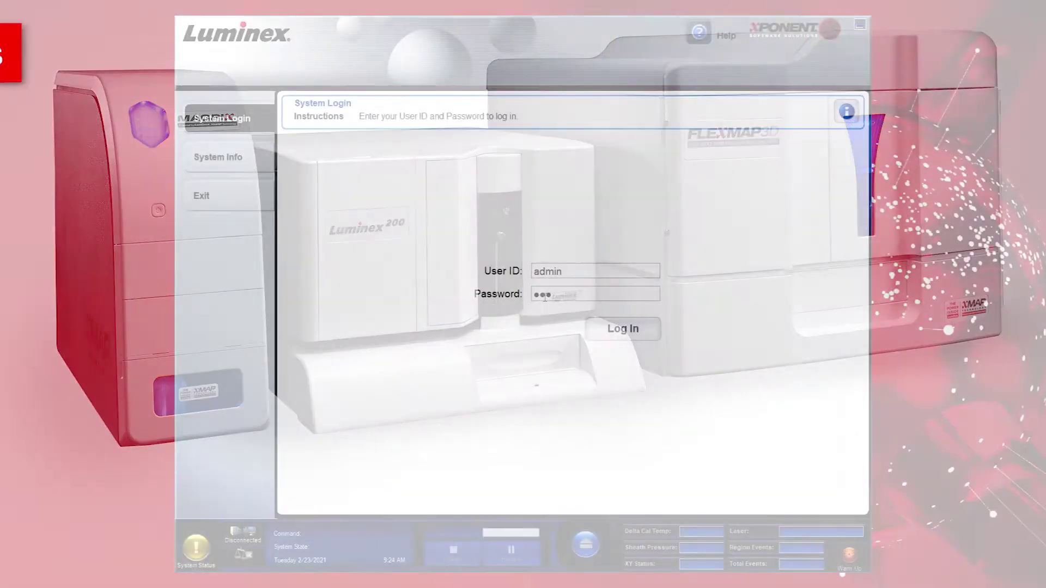
Step: Log in as administrator, review the Auto Maint verification routines, and start a new protocol
{"action": "type", "text": "••"}
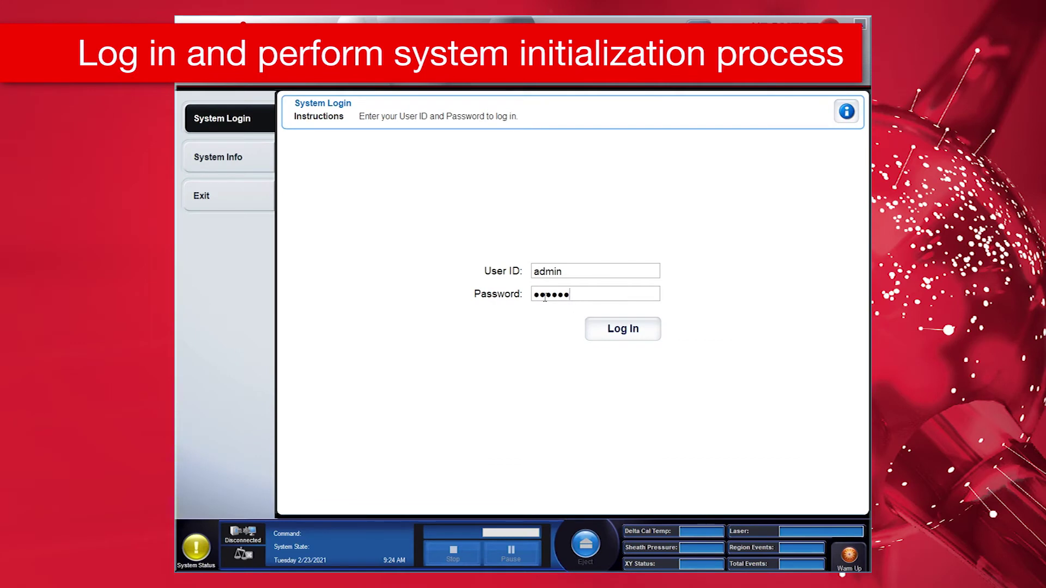
{"action": "type", "text": "•"}
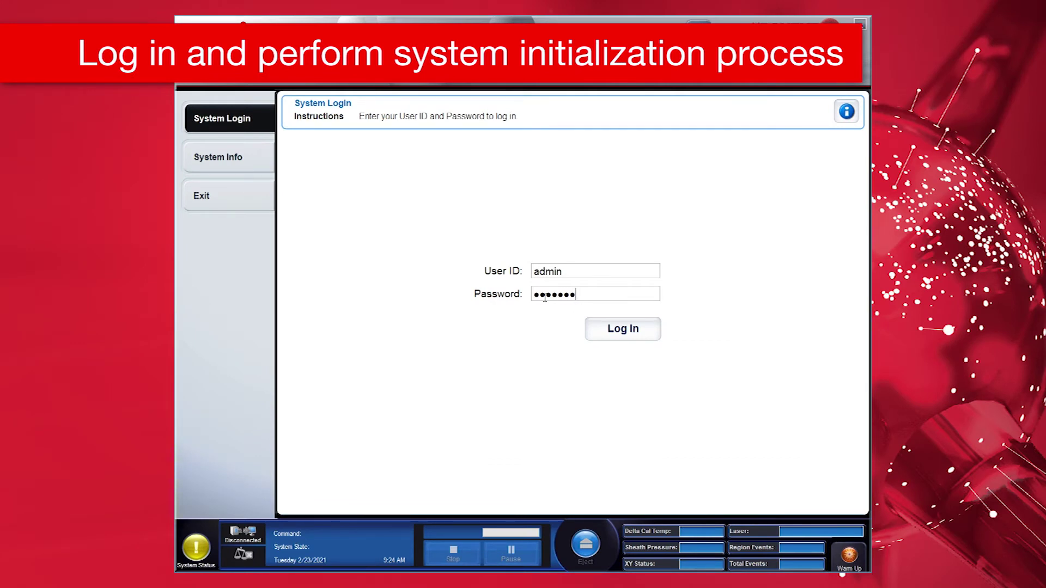
{"action": "left_click", "coordinate": [643, 332]}
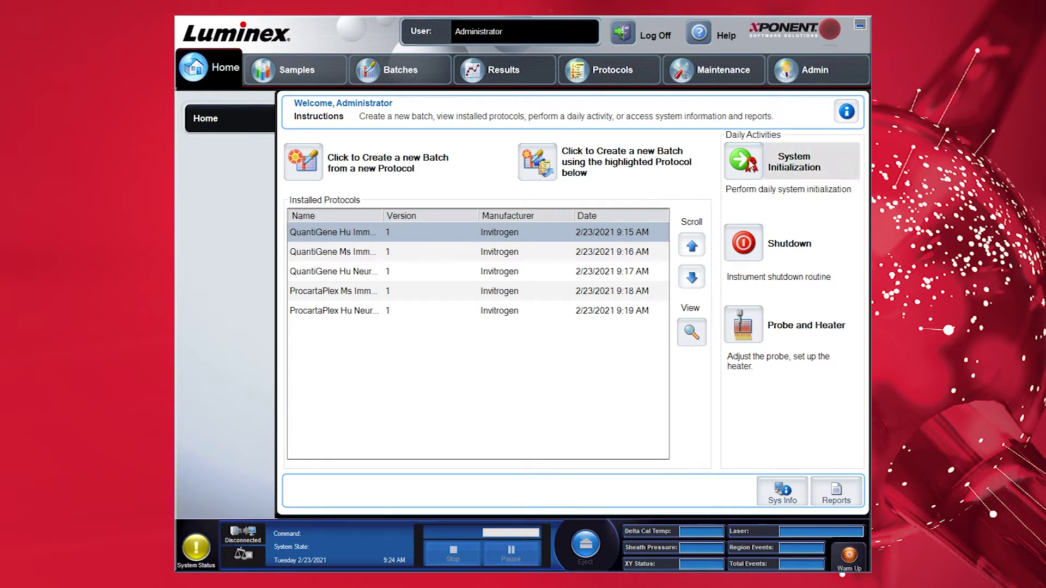
{"action": "left_click", "coordinate": [716, 75]}
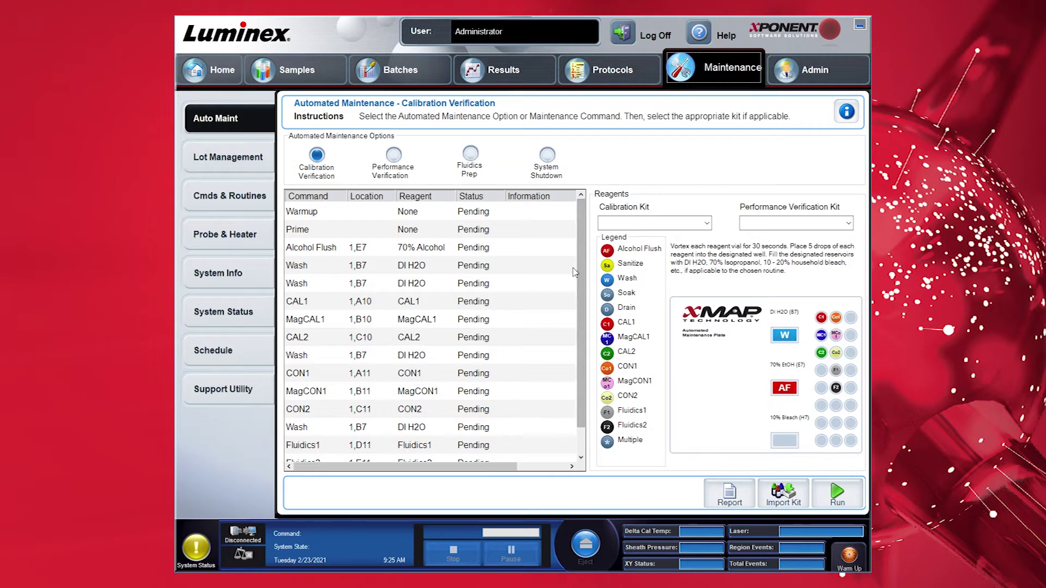
{"action": "left_click", "coordinate": [393, 155]}
{"action": "left_click", "coordinate": [317, 157]}
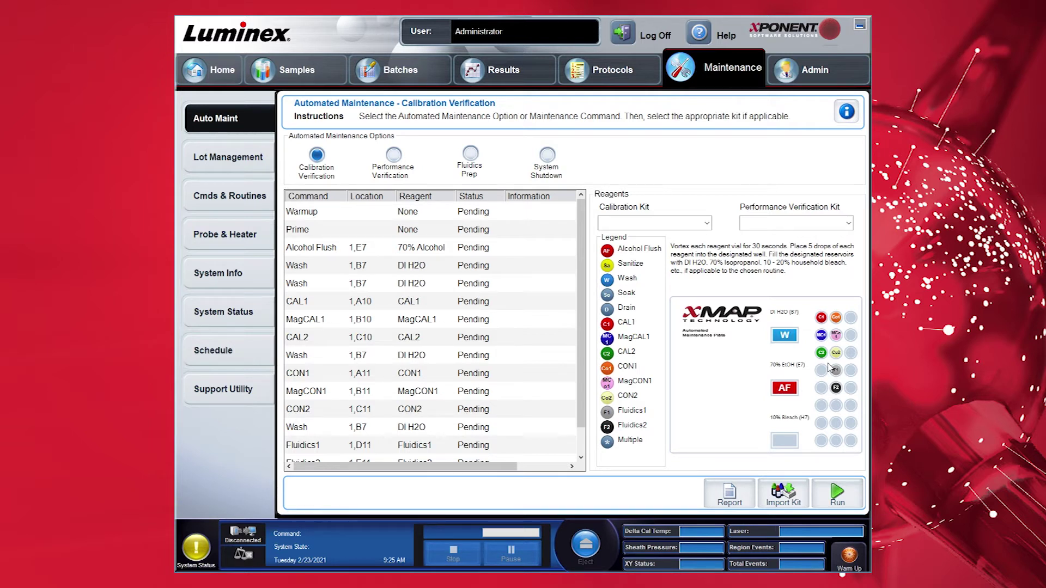
{"action": "left_click", "coordinate": [606, 75]}
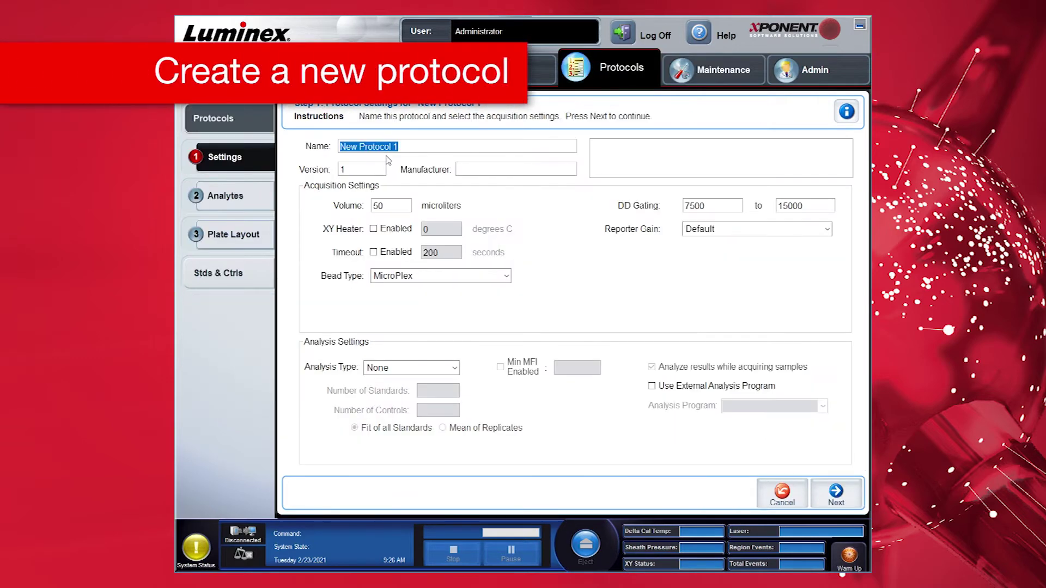
Step: Name the protocol 'ProcartaPlex Hu Immune Monitoring 65plex' with manufacturer Invitrogen
{"action": "type", "text": "Procarta"}
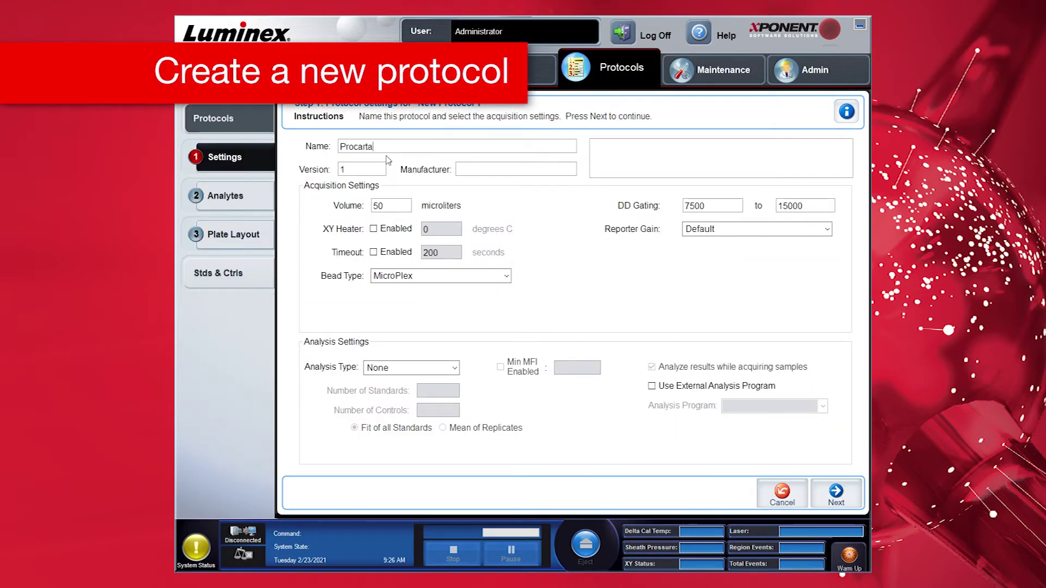
{"action": "type", "text": "Plex Hu Immune Mon"}
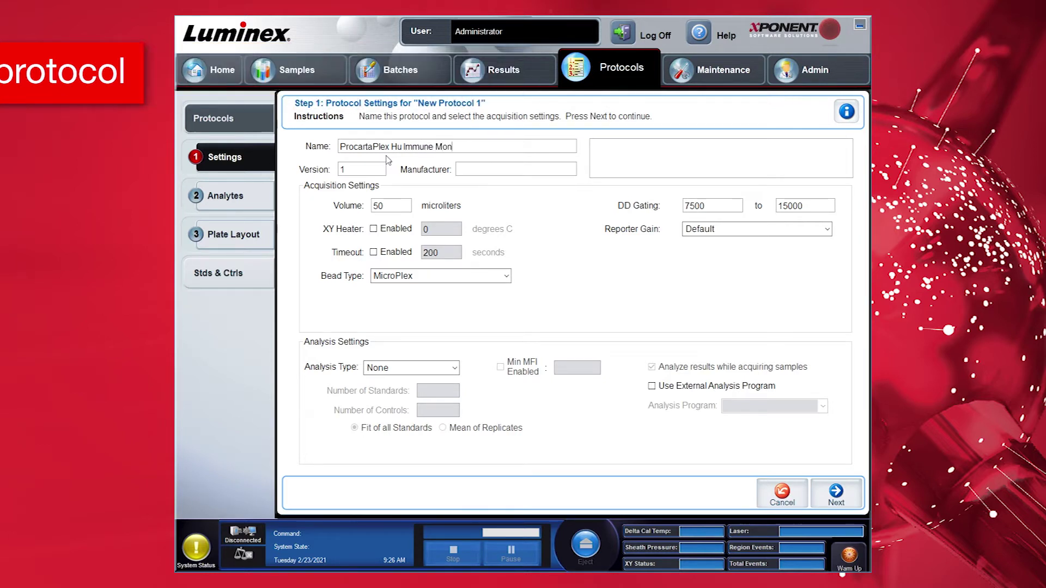
{"action": "type", "text": "itoring 6"}
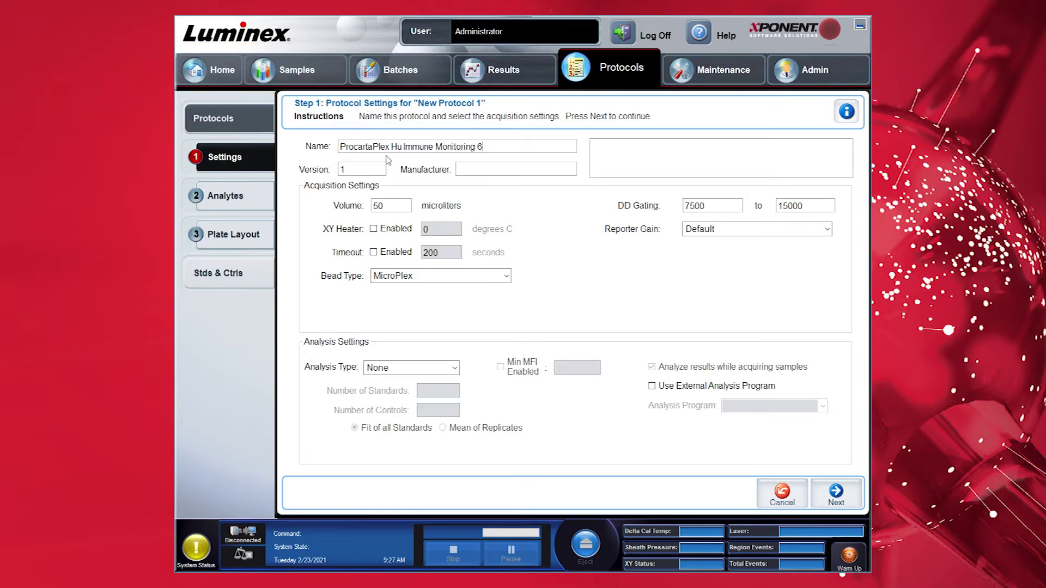
{"action": "type", "text": "5plex"}
{"action": "left_click", "coordinate": [461, 168]}
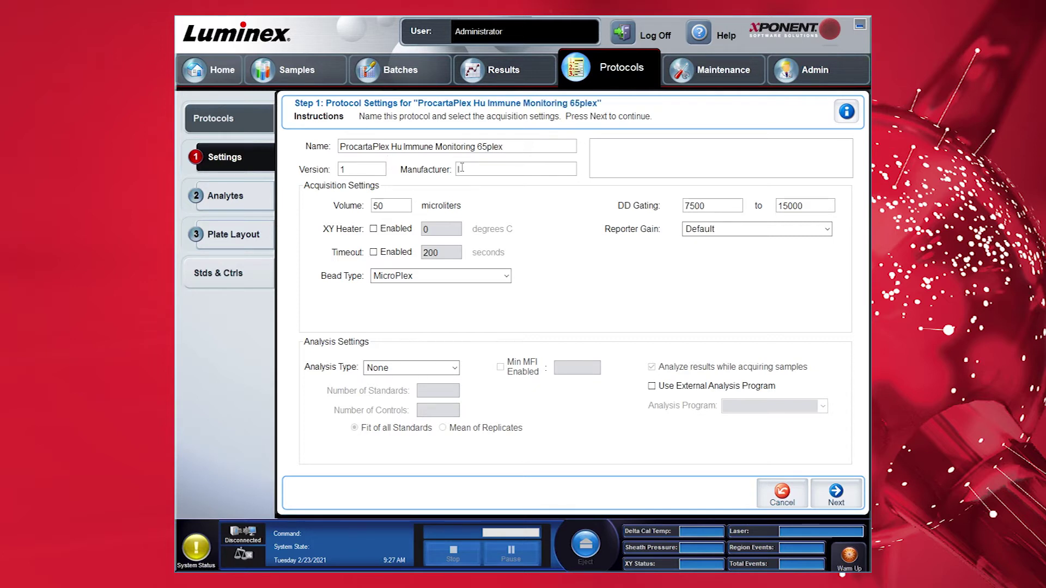
{"action": "type", "text": "Invitrogen"}
{"action": "double_click", "coordinate": [383, 205]}
Step: Set bead type to MagPlex and raise the DD Gating upper limit to 25000
{"action": "left_click", "coordinate": [422, 278]}
{"action": "left_click", "coordinate": [423, 322]}
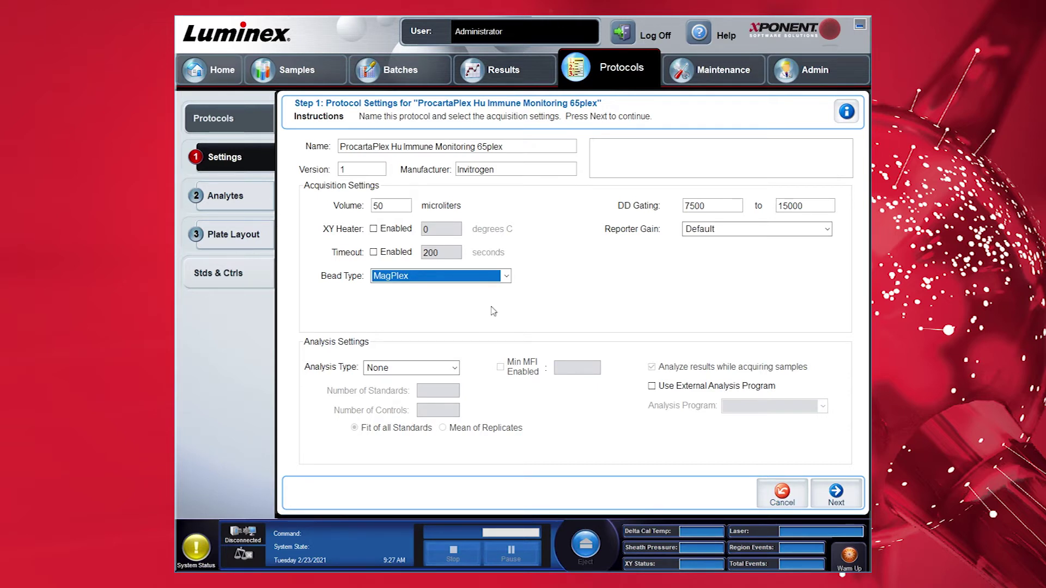
{"action": "double_click", "coordinate": [712, 209]}
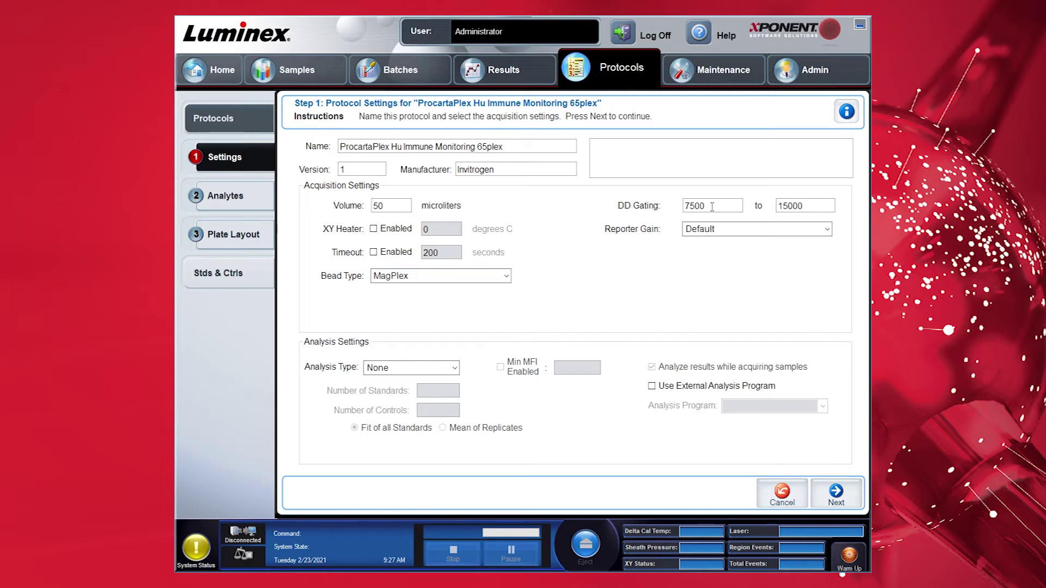
{"action": "double_click", "coordinate": [790, 206]}
{"action": "type", "text": "25000"}
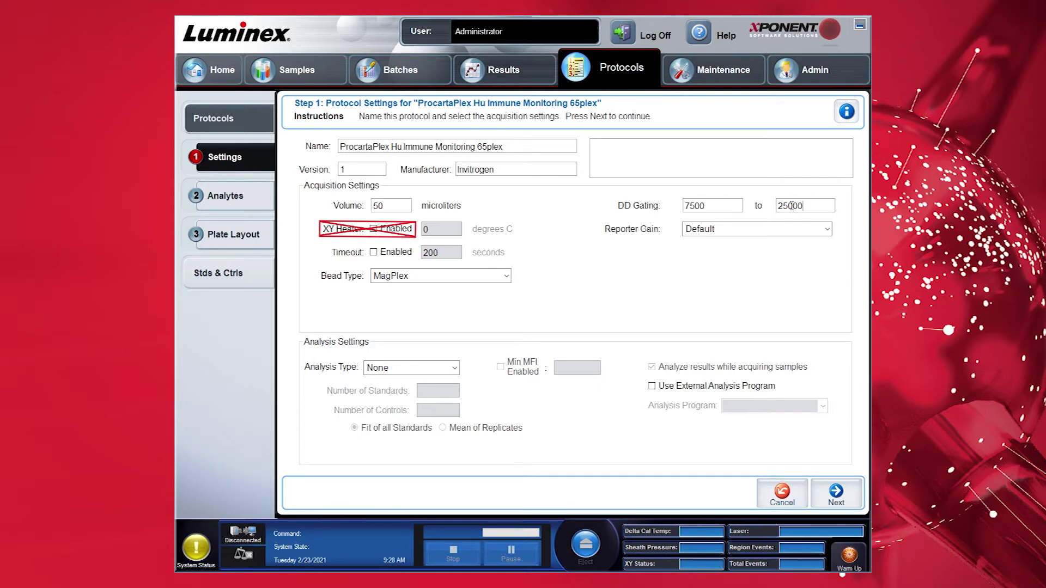
{"action": "left_click", "coordinate": [448, 368]}
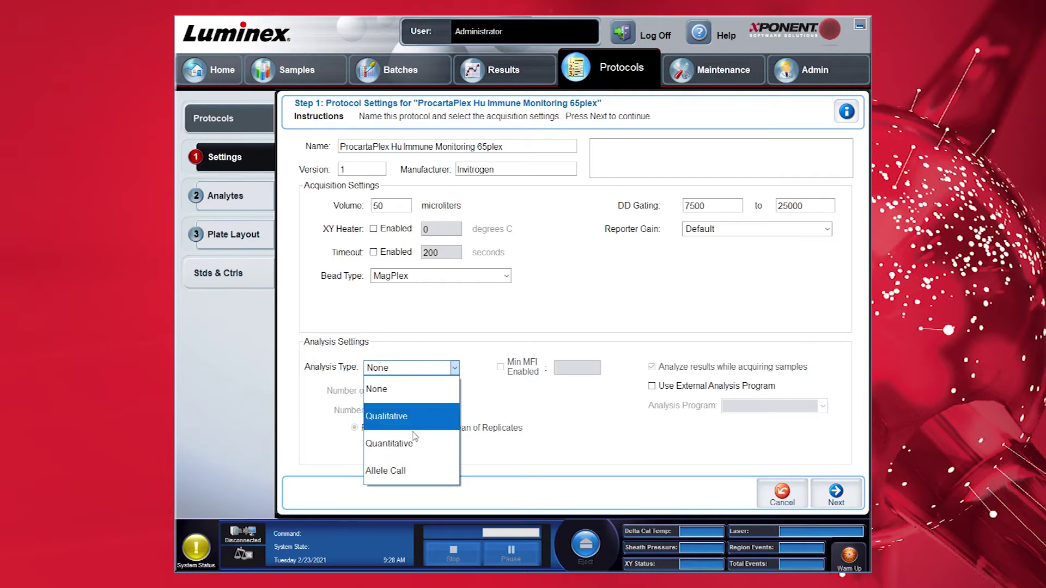
Step: Choose Quantitative analysis with 7 standards and continue to analyte selection
{"action": "left_click", "coordinate": [412, 442]}
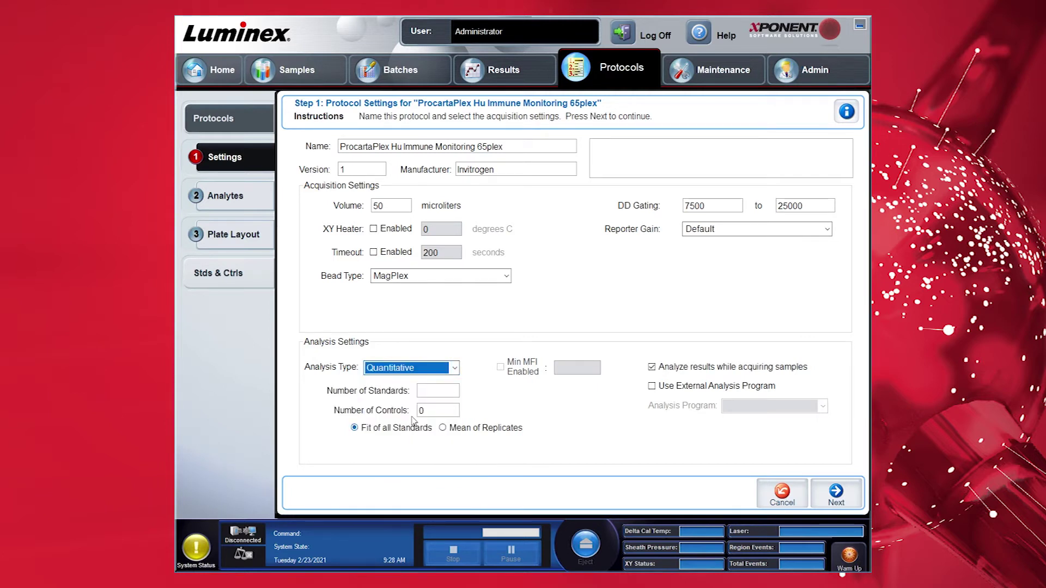
{"action": "left_click", "coordinate": [425, 386]}
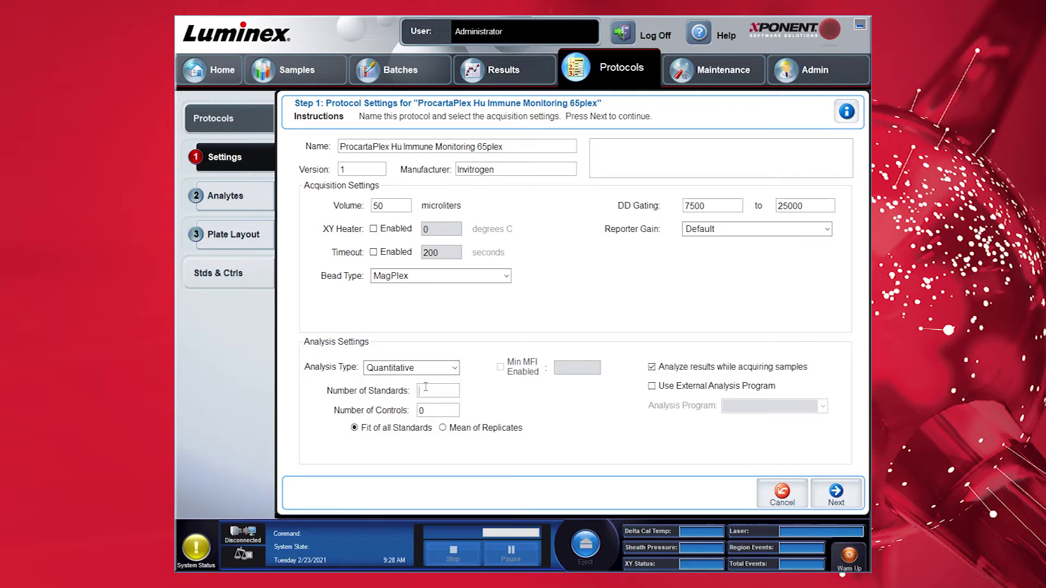
{"action": "type", "text": "7"}
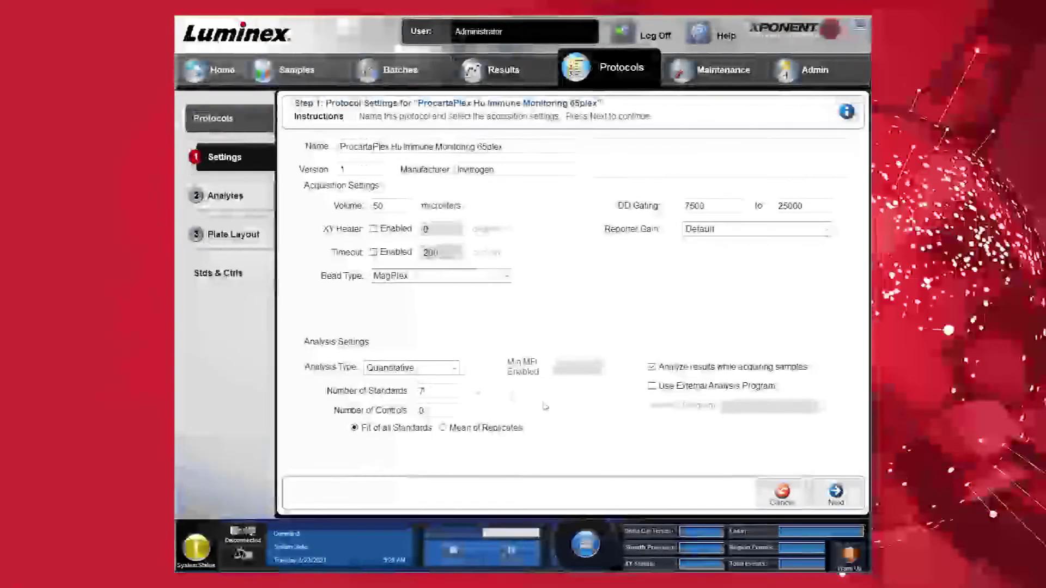
{"action": "left_click", "coordinate": [836, 497]}
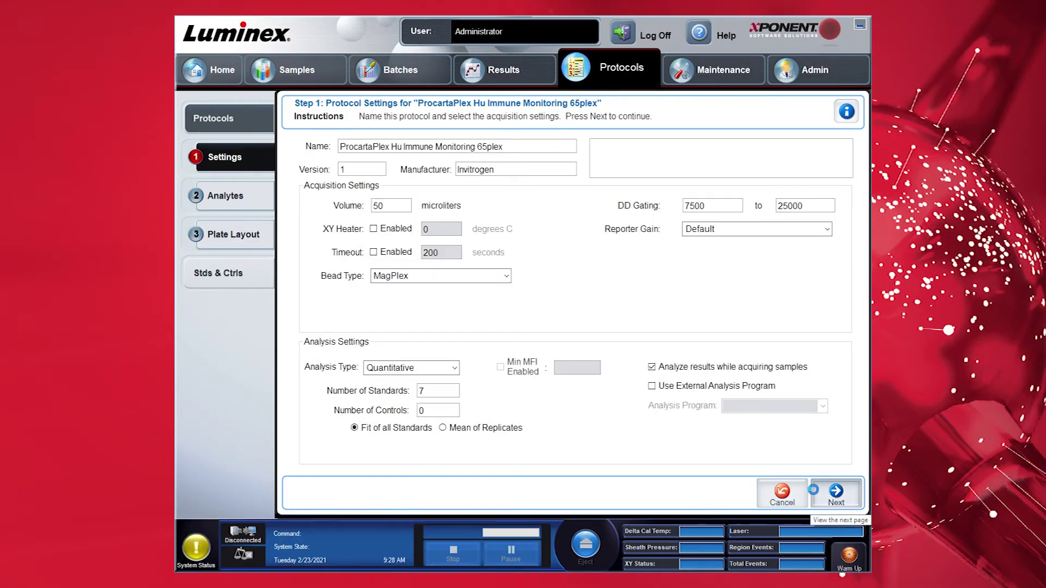
Step: Add bead regions 13, 26 and 34, naming them IL-10, IL-6 and TNF-a
{"action": "left_click", "coordinate": [409, 176]}
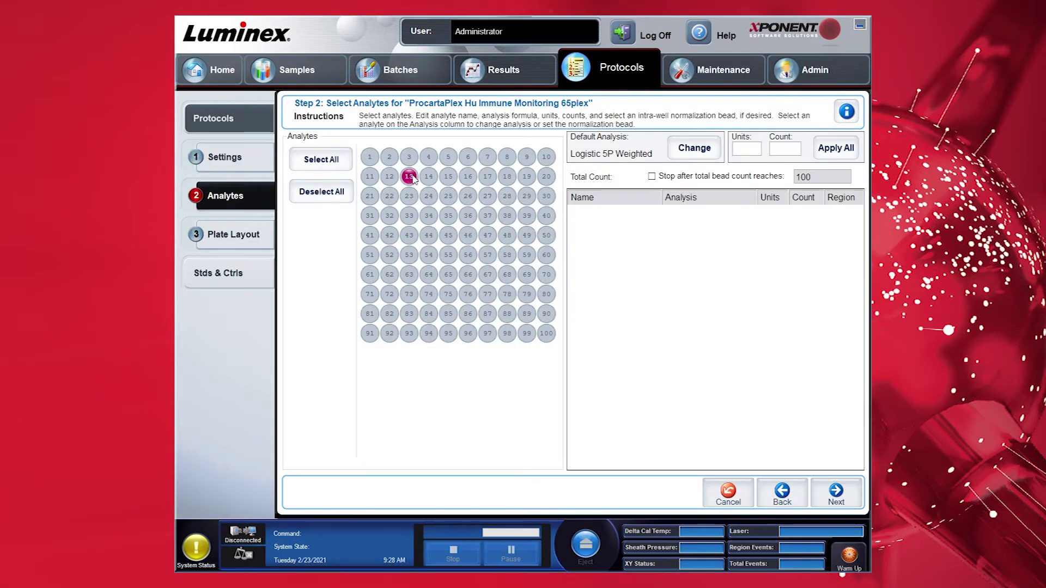
{"action": "left_click", "coordinate": [604, 216]}
{"action": "left_click", "coordinate": [615, 219]}
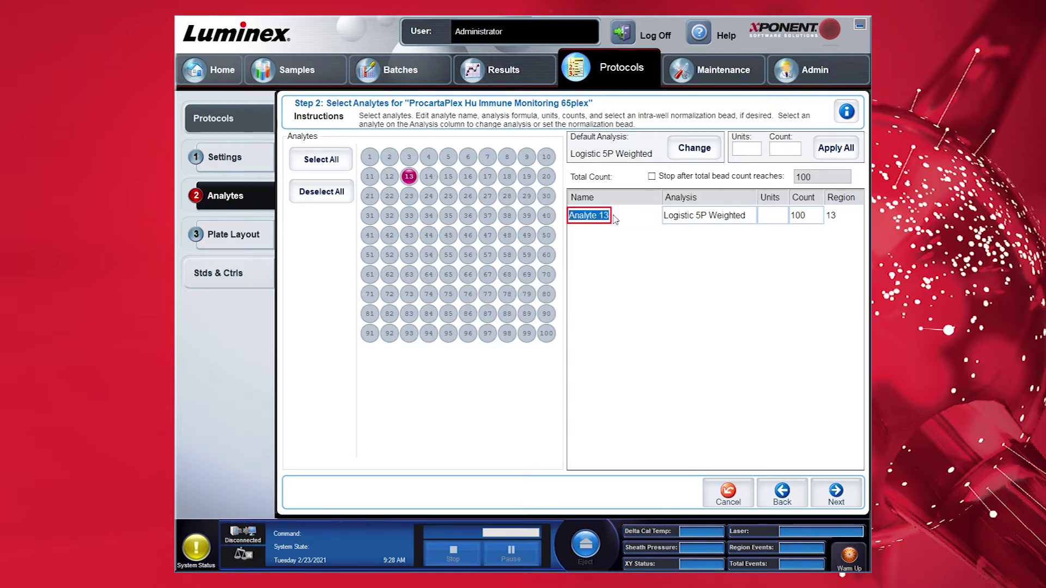
{"action": "type", "text": "IL-10"}
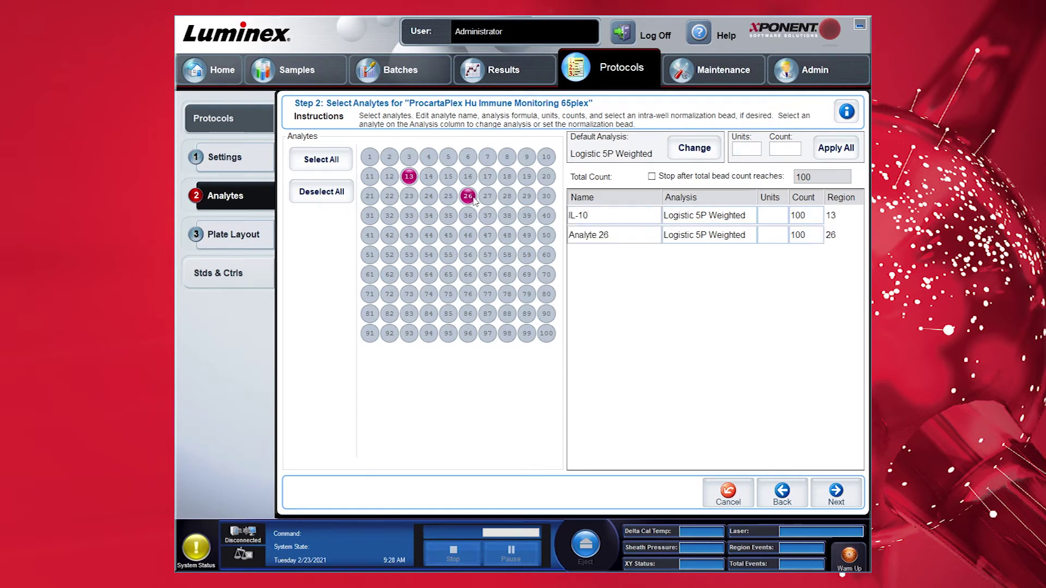
{"action": "left_click", "coordinate": [604, 240]}
{"action": "type", "text": "I"}
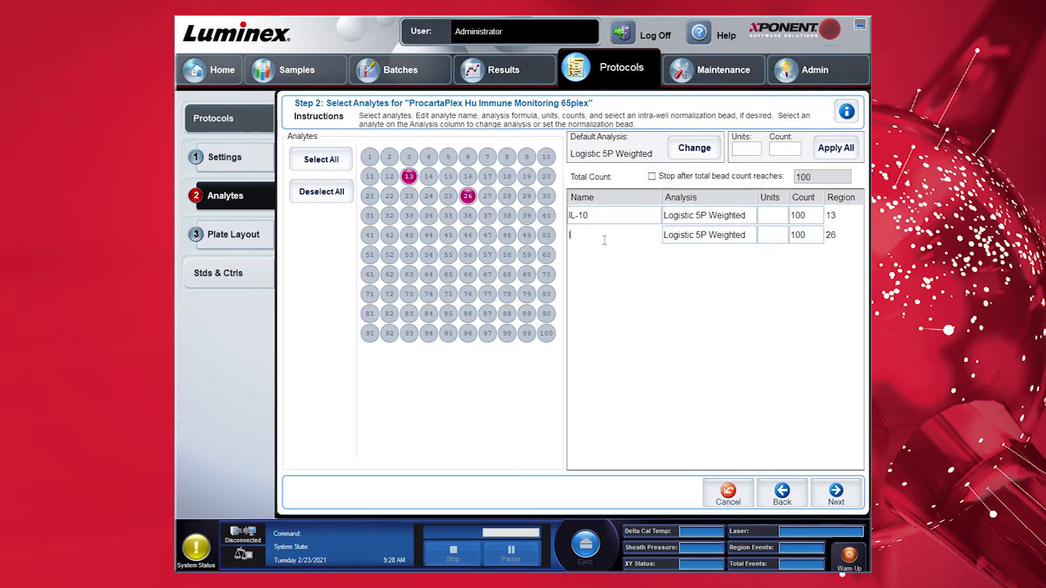
{"action": "type", "text": "L-6"}
{"action": "left_click", "coordinate": [429, 217]}
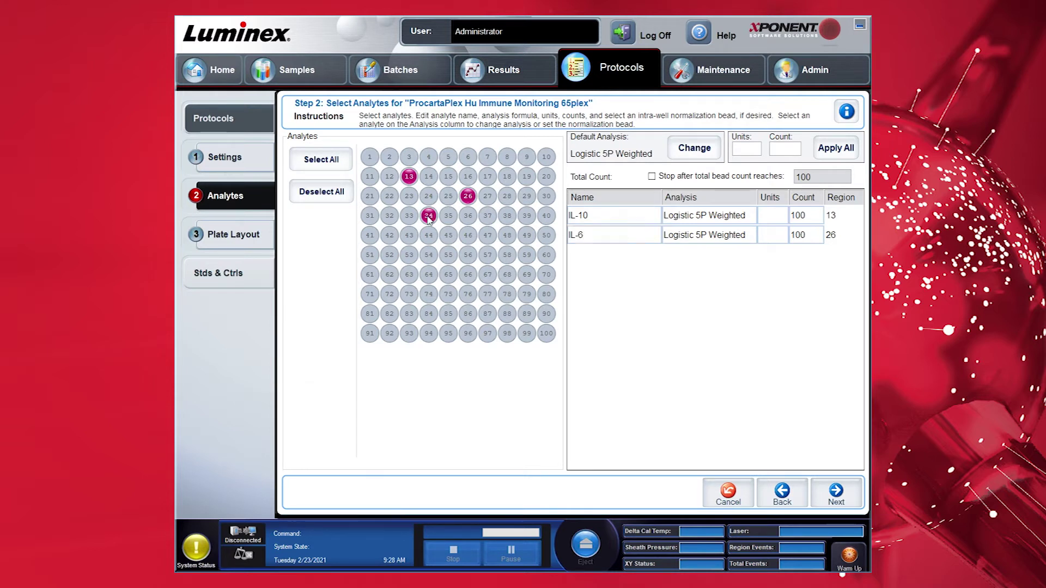
{"action": "left_click", "coordinate": [602, 262]}
{"action": "type", "text": "TNF"}
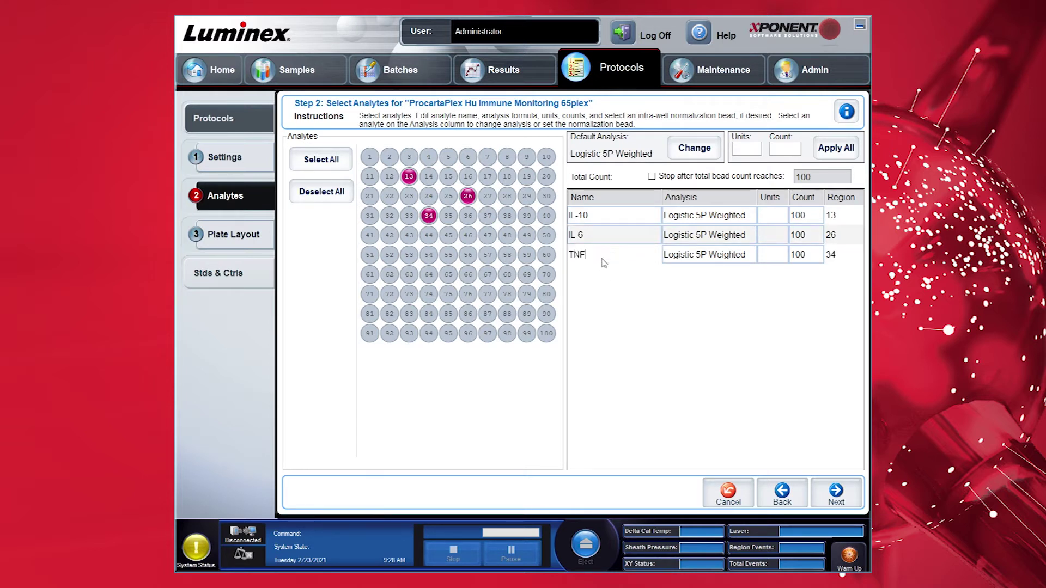
{"action": "type", "text": "-a"}
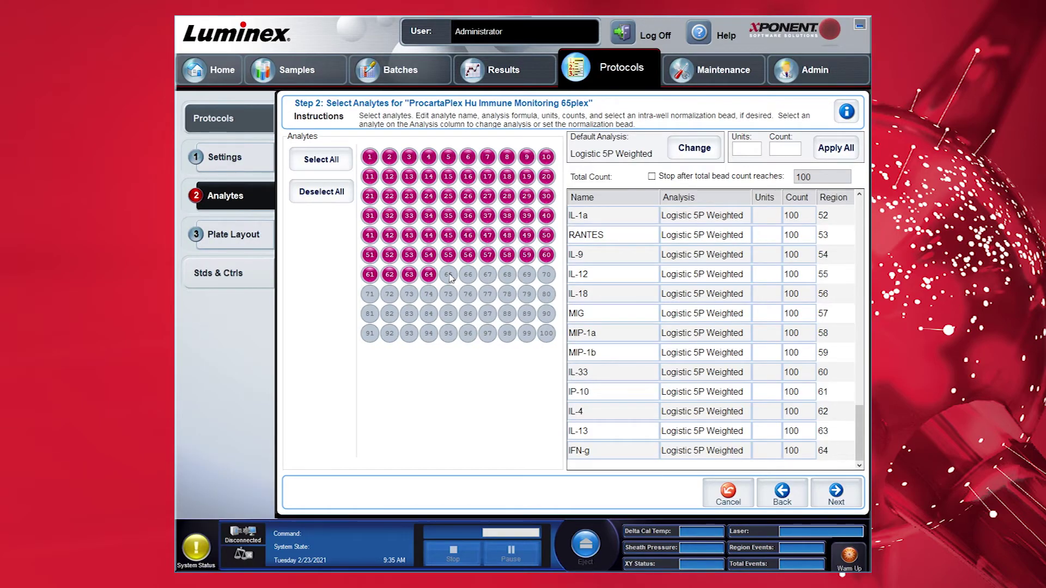
Step: Name the analyte in region 65 TRAIL
{"action": "scroll", "coordinate": [607, 450], "scroll_direction": "down", "scroll_amount": 1}
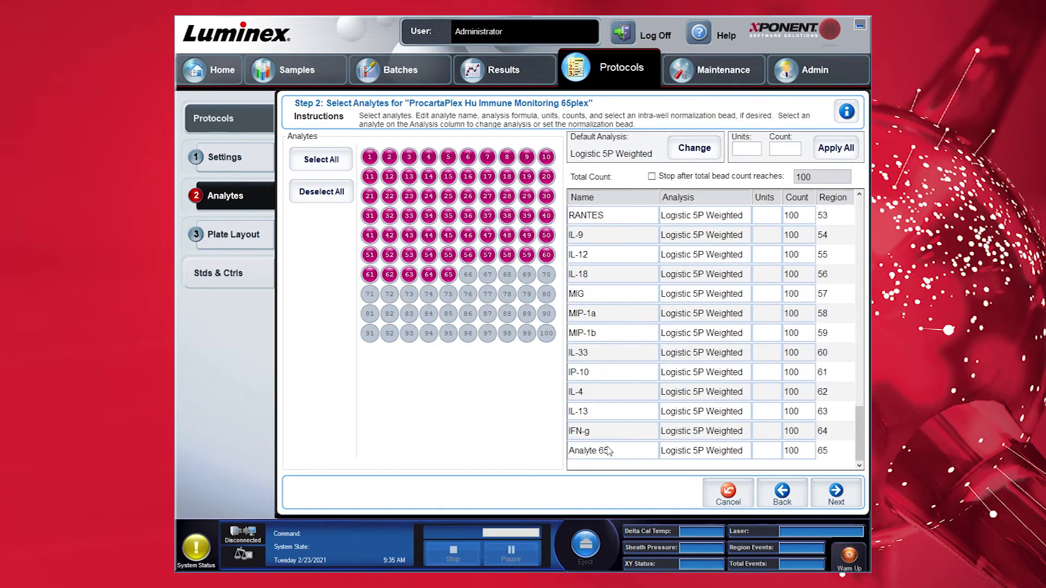
{"action": "double_click", "coordinate": [607, 451]}
{"action": "type", "text": "TRAIL"}
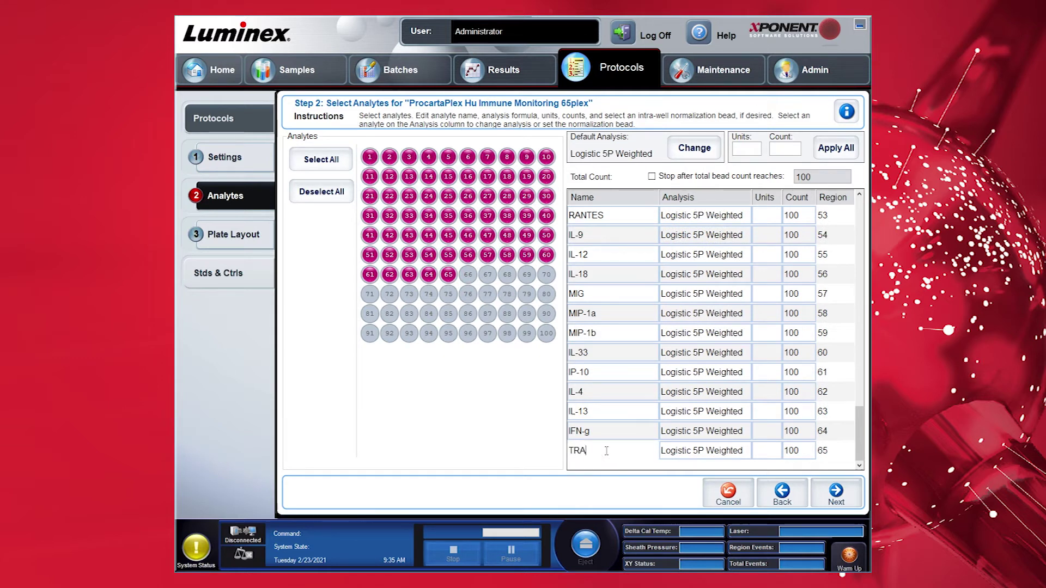
Step: Apply pg/ml units and a count of 50 to all analytes, then go to Plate Layout
{"action": "left_click", "coordinate": [743, 148]}
{"action": "type", "text": "pg/"}
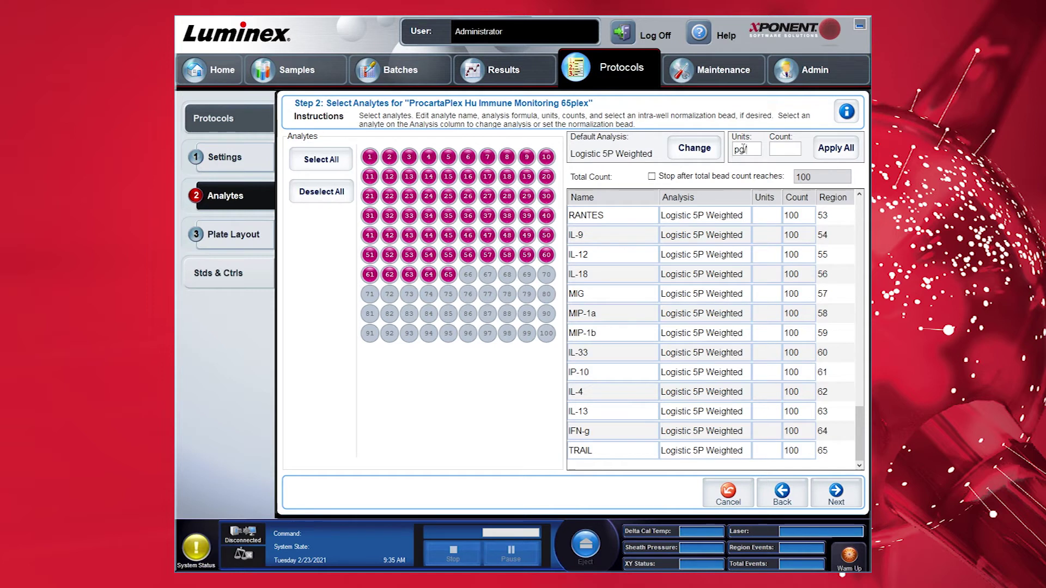
{"action": "type", "text": "ml"}
{"action": "left_click", "coordinate": [784, 148]}
{"action": "type", "text": "50"}
{"action": "left_click", "coordinate": [827, 155]}
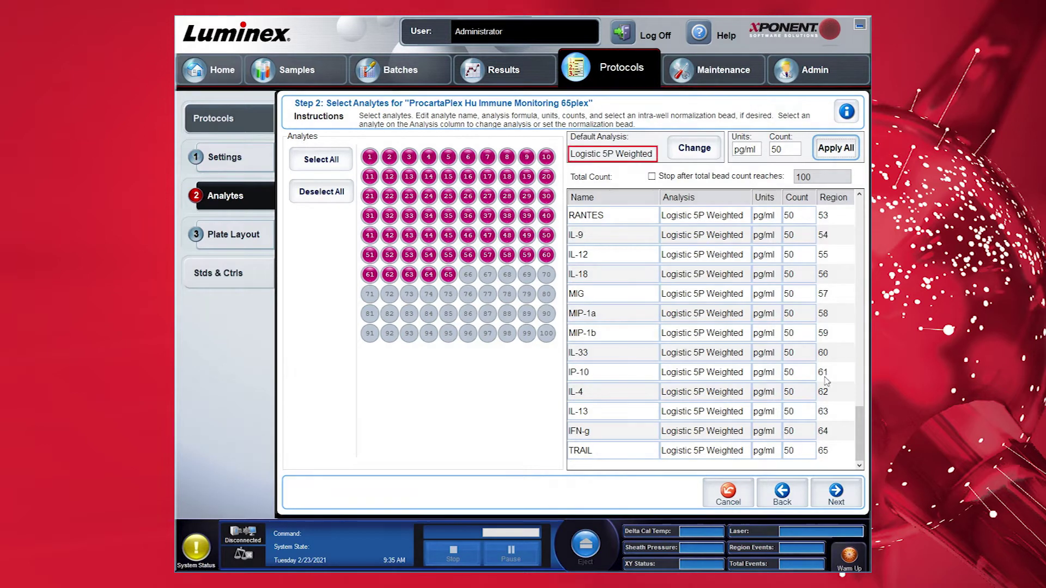
{"action": "left_click", "coordinate": [851, 497]}
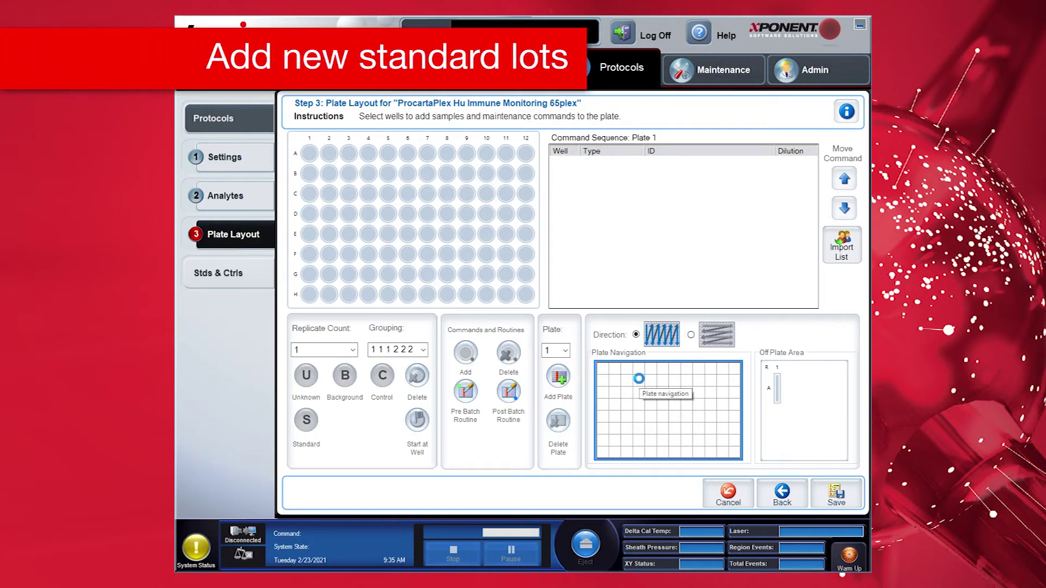
Step: Set replicate count to 2 with 123123 replicate grouping
{"action": "left_click", "coordinate": [330, 350]}
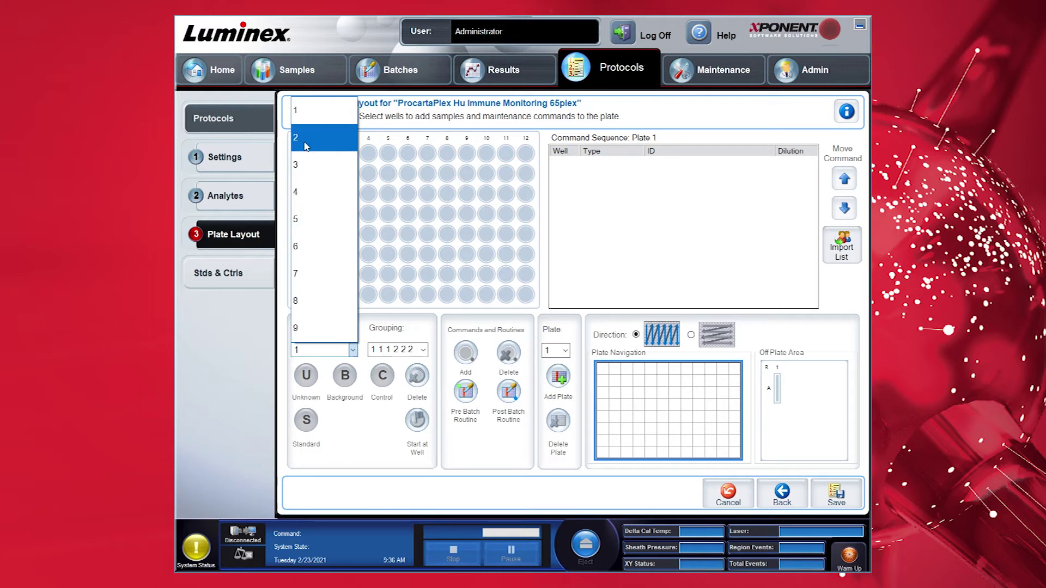
{"action": "left_click", "coordinate": [305, 146]}
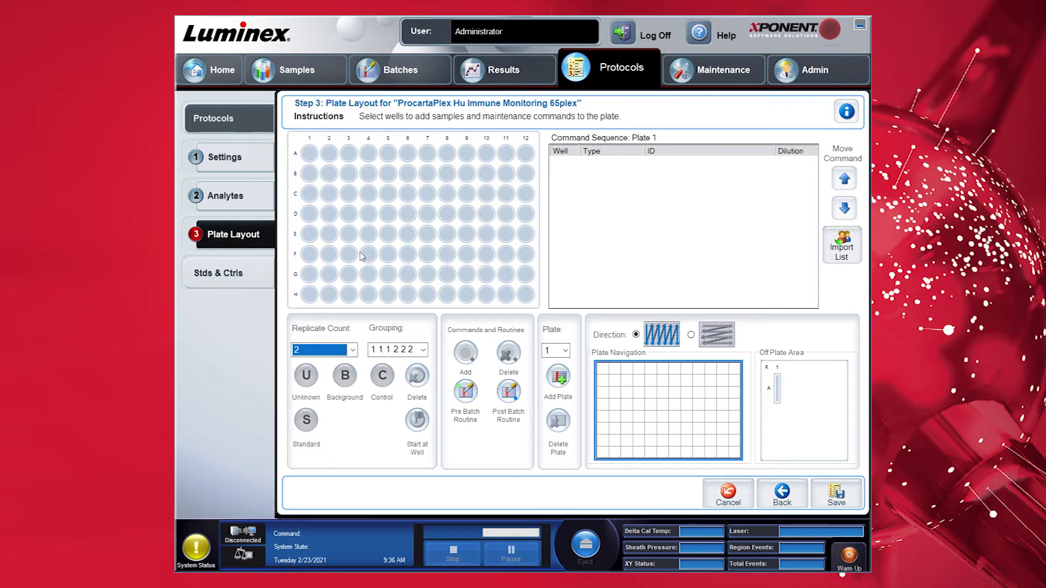
{"action": "left_click", "coordinate": [418, 356]}
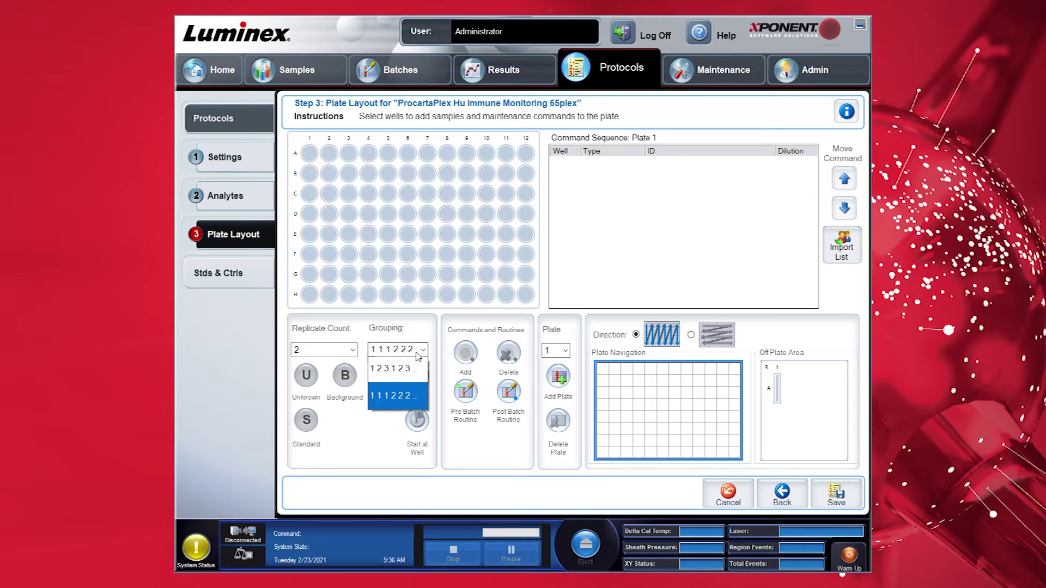
{"action": "left_click", "coordinate": [408, 379]}
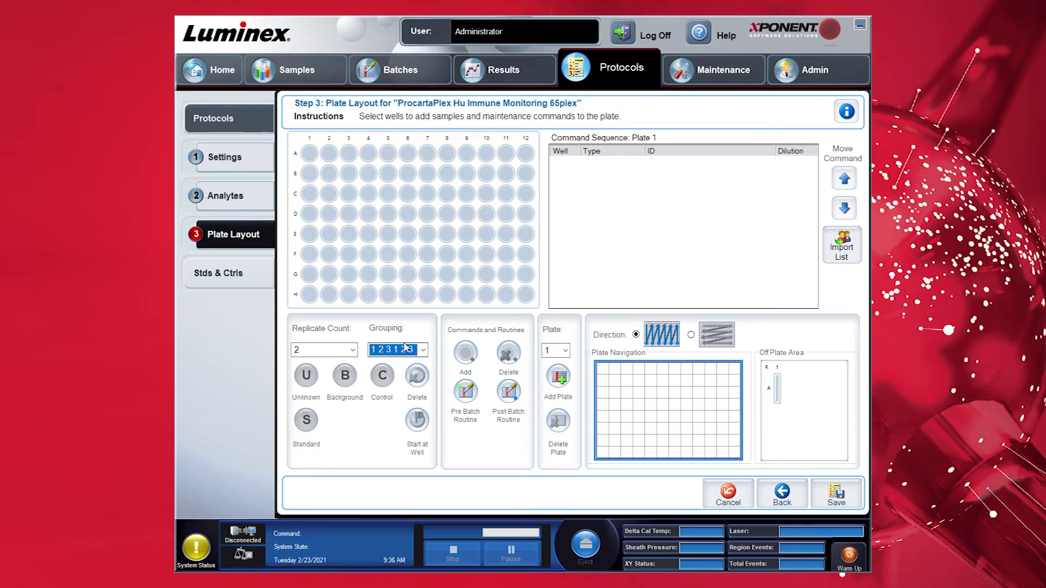
Step: Assign standards S1–S7 to wells A1–G2 and backgrounds to H1–H2, then save the protocol
{"action": "left_click_drag", "start_coordinate": [306, 153], "coordinate": [331, 279]}
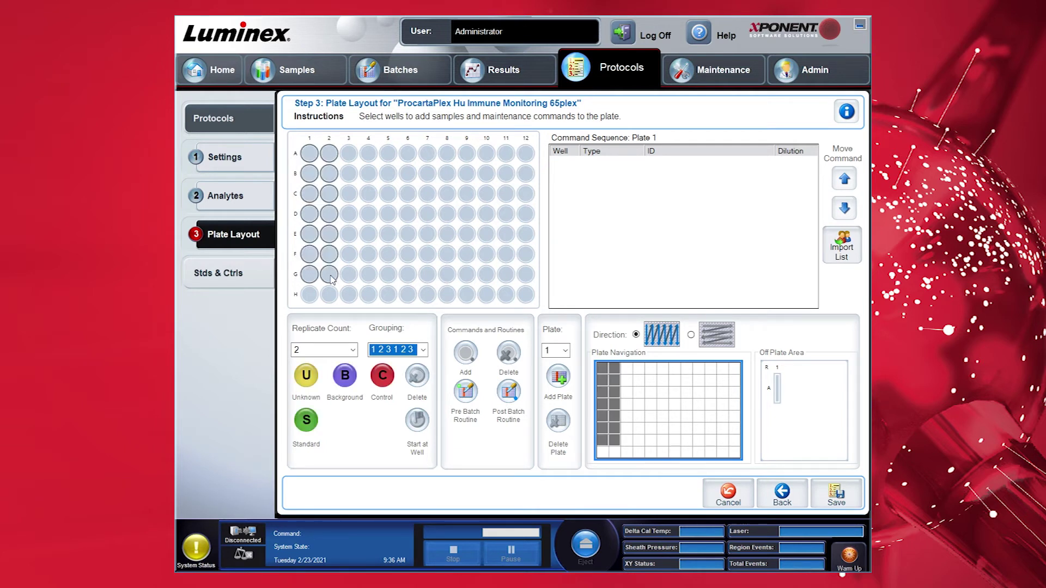
{"action": "left_click", "coordinate": [305, 421]}
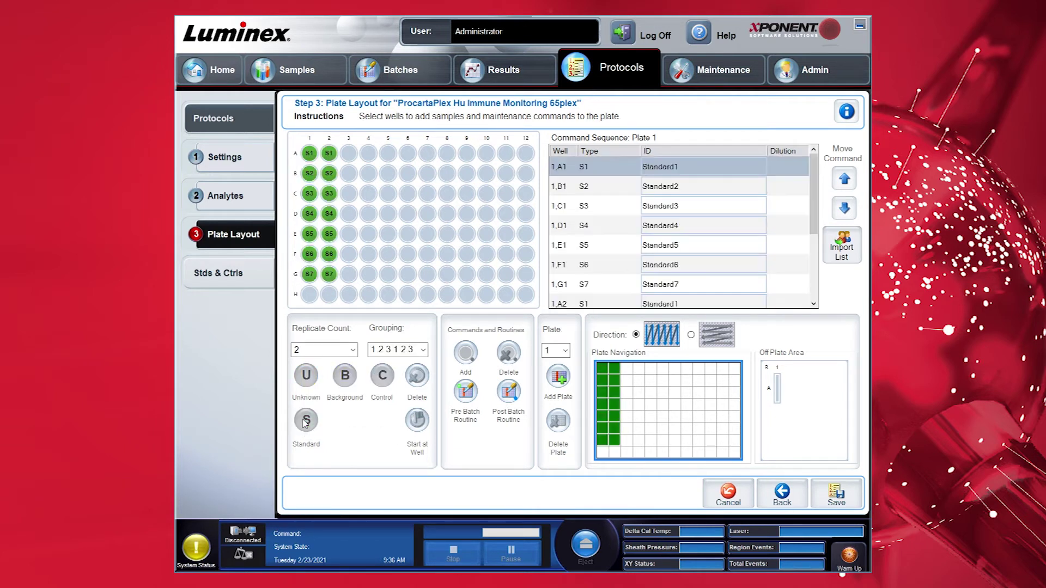
{"action": "left_click_drag", "start_coordinate": [308, 302], "coordinate": [330, 298]}
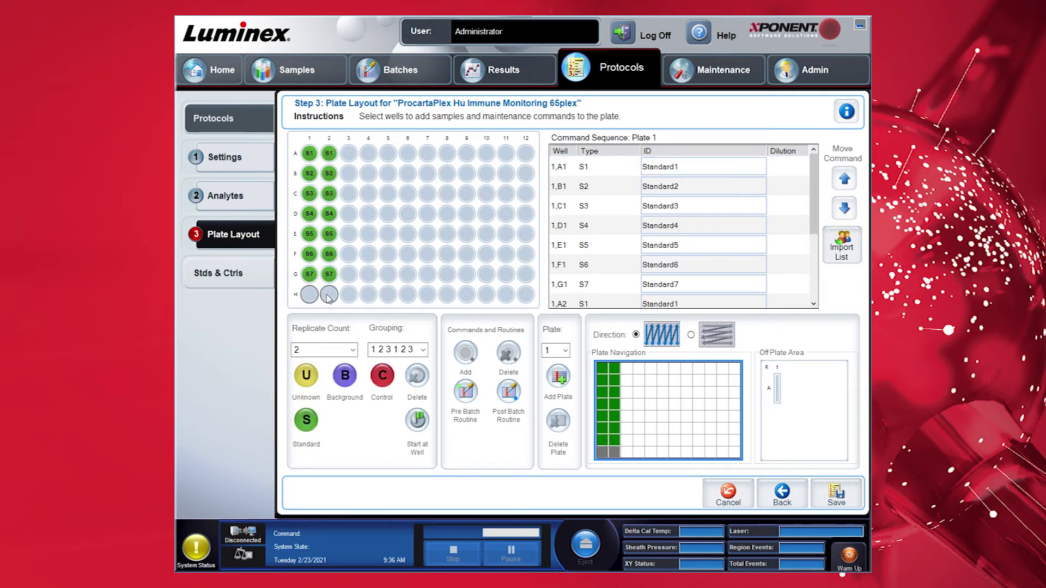
{"action": "left_click", "coordinate": [345, 378]}
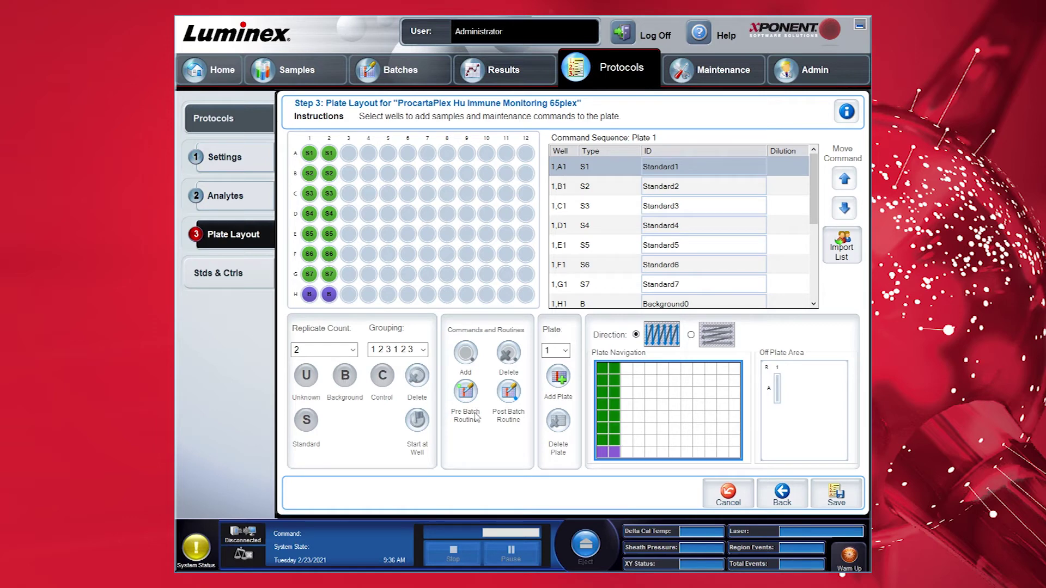
{"action": "left_click", "coordinate": [828, 493]}
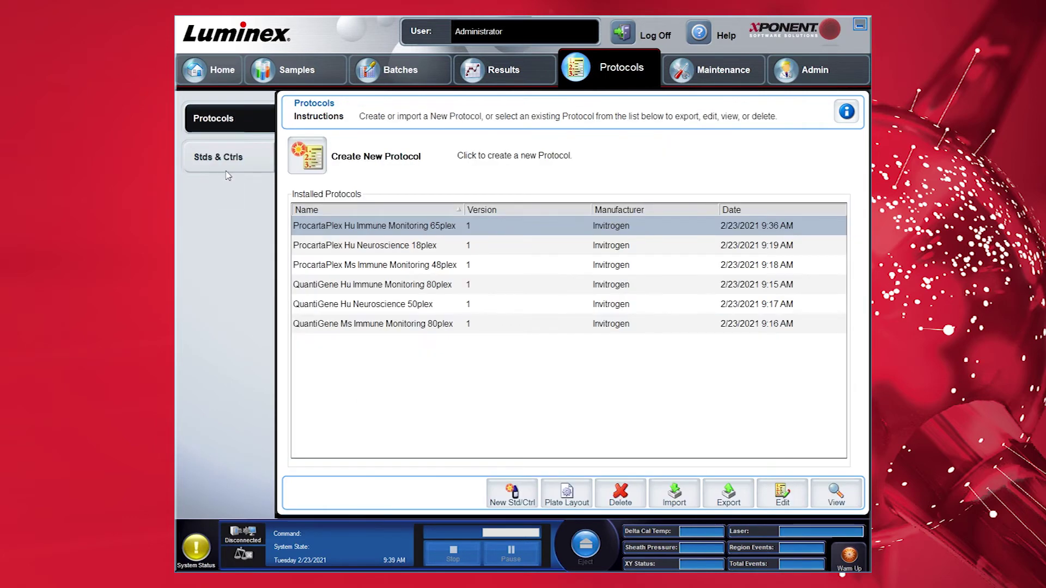
Step: Create a new standard lot for the 65plex protocol with kit name 'Hu 65plex'
{"action": "left_click", "coordinate": [226, 158]}
{"action": "left_click", "coordinate": [308, 153]}
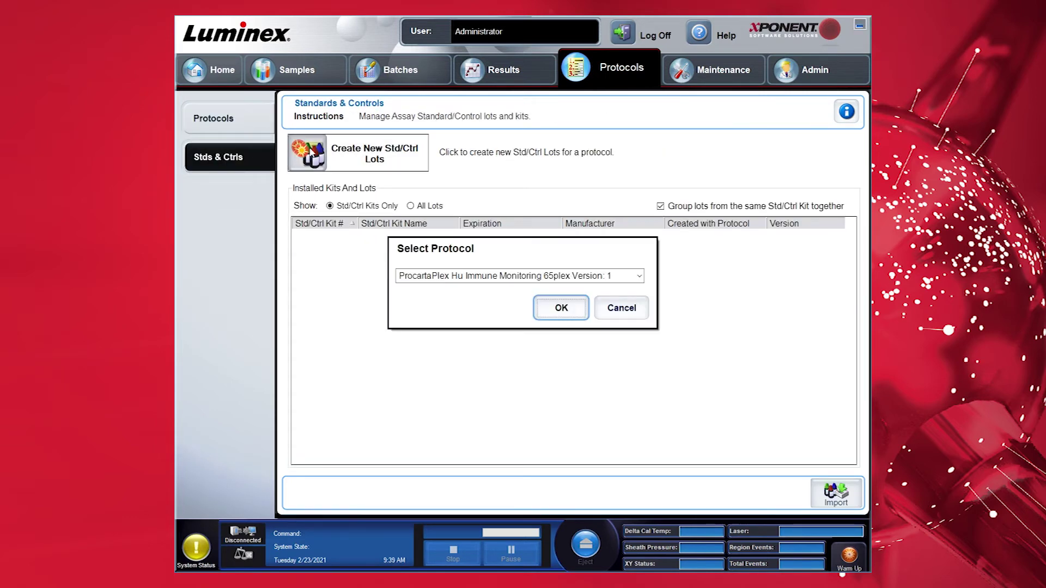
{"action": "left_click", "coordinate": [639, 277]}
{"action": "left_click", "coordinate": [518, 297]}
{"action": "left_click", "coordinate": [560, 309]}
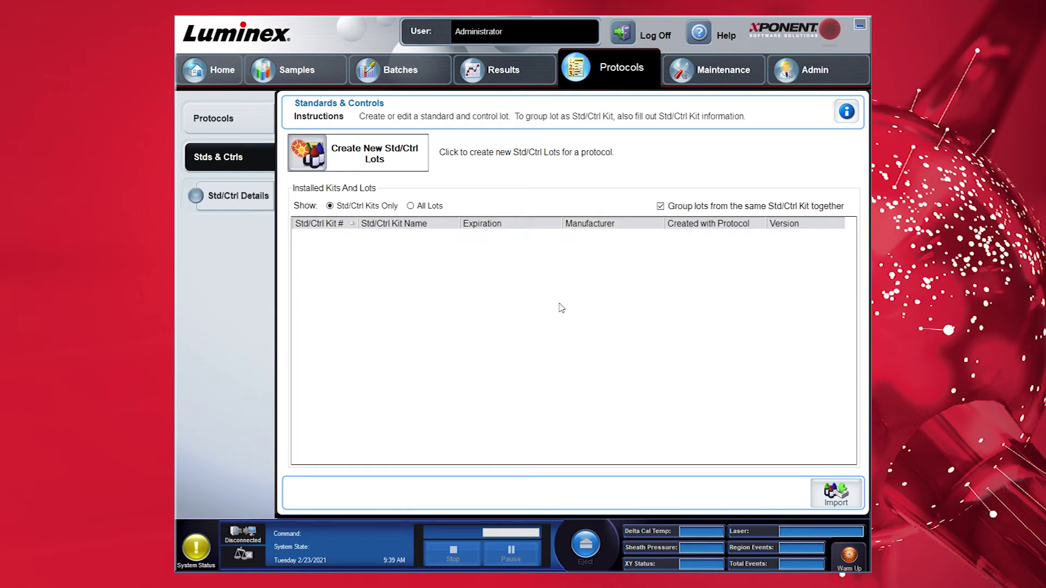
{"action": "left_click", "coordinate": [428, 168]}
{"action": "type", "text": "Hu 65plex"}
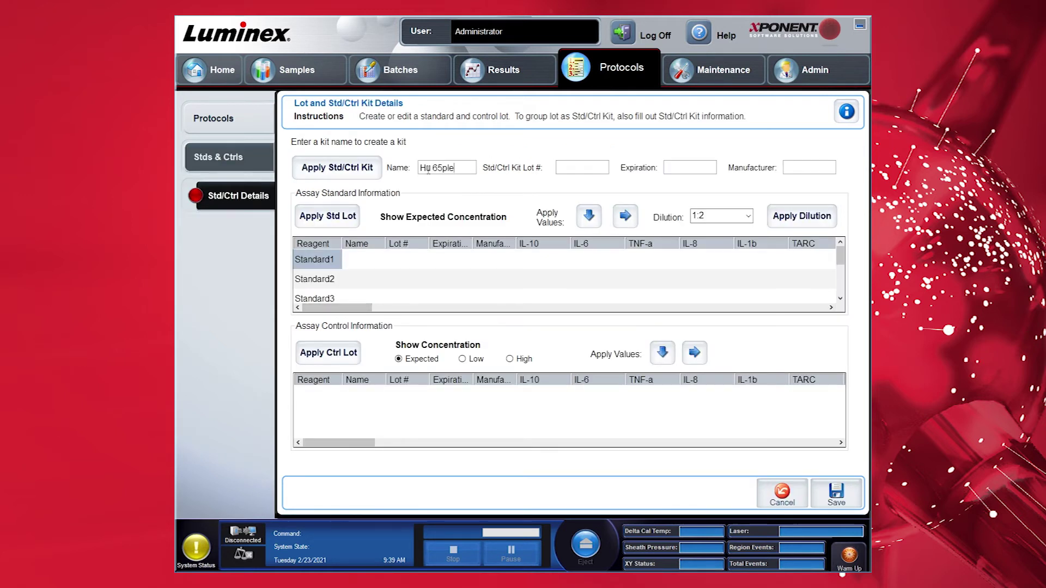
Step: Give the kit lot 12345, expiration 12/1/2022 and manufacturer Invitrogen
{"action": "left_click", "coordinate": [570, 166]}
{"action": "type", "text": "12345"}
{"action": "left_click", "coordinate": [682, 167]}
{"action": "type", "text": "12/1/2022"}
{"action": "type", "text": "Invitrogen"}
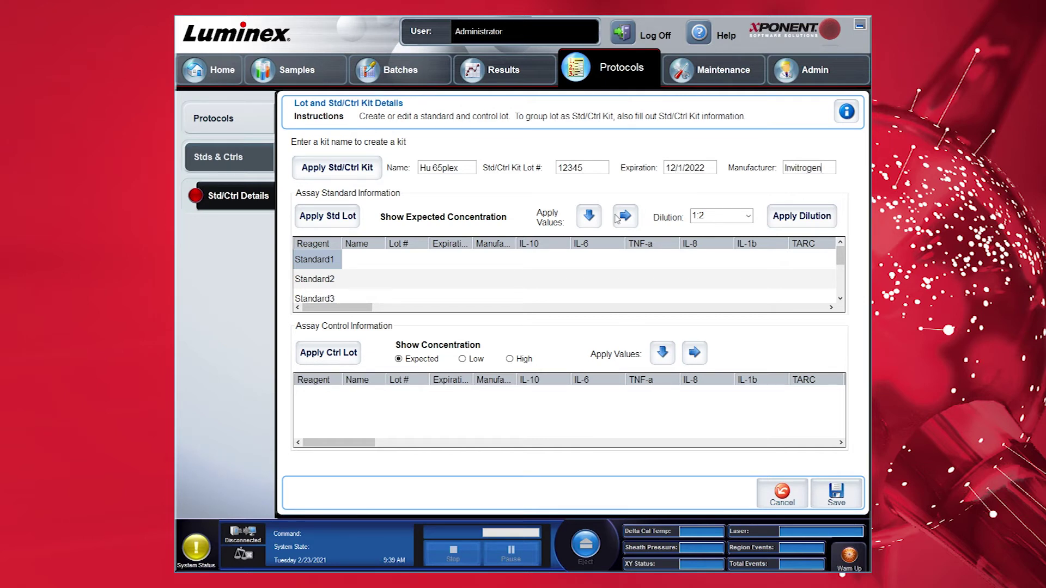
Step: Fill Standard1 as 'Std 1', lot 12345, 12/1/2022, Invitrogen, and copy it to all standards
{"action": "left_click", "coordinate": [374, 265]}
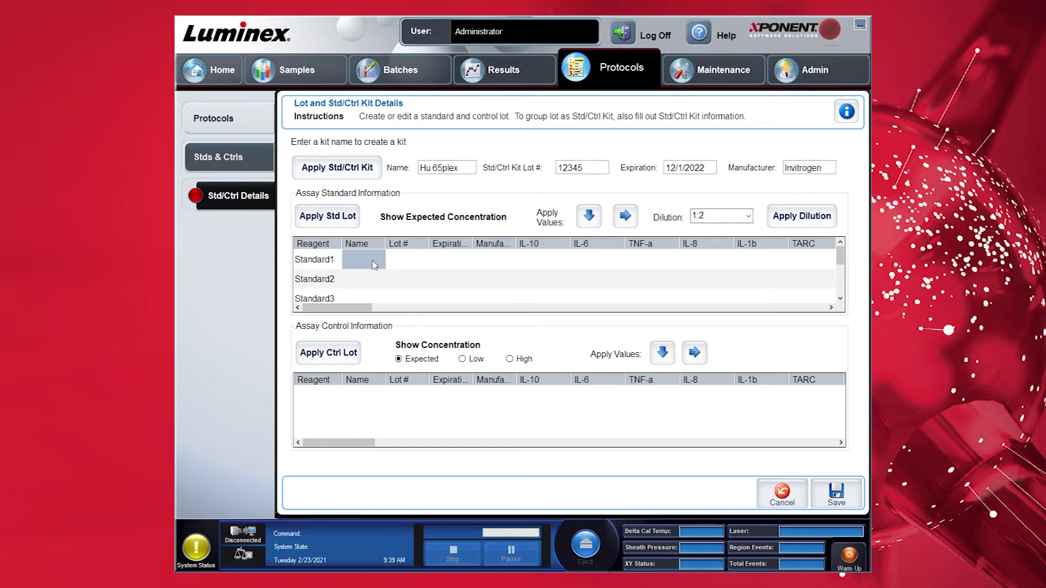
{"action": "type", "text": "Std 1"}
{"action": "left_click", "coordinate": [400, 264]}
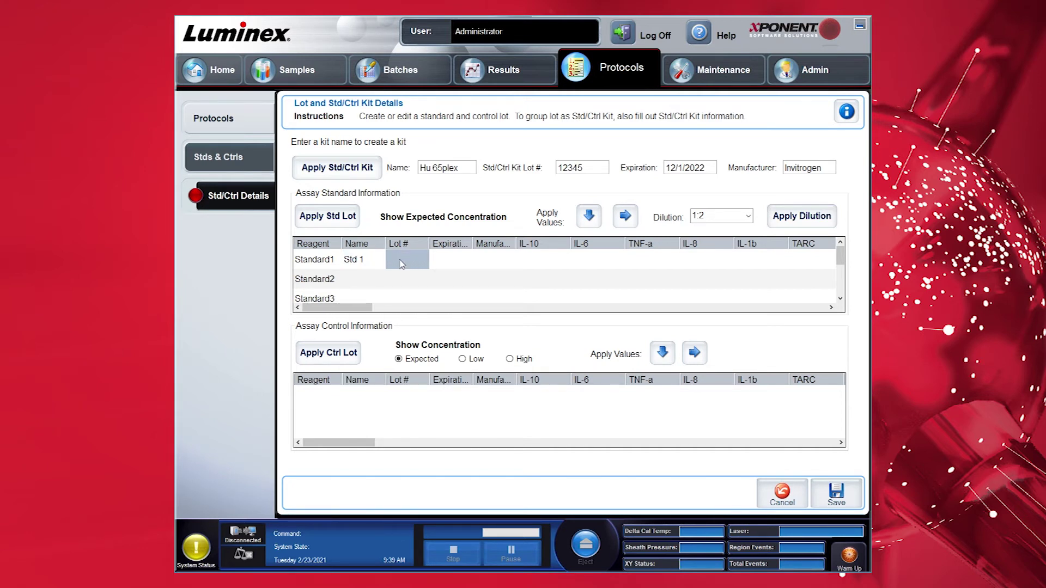
{"action": "type", "text": "12345"}
{"action": "left_click", "coordinate": [451, 266]}
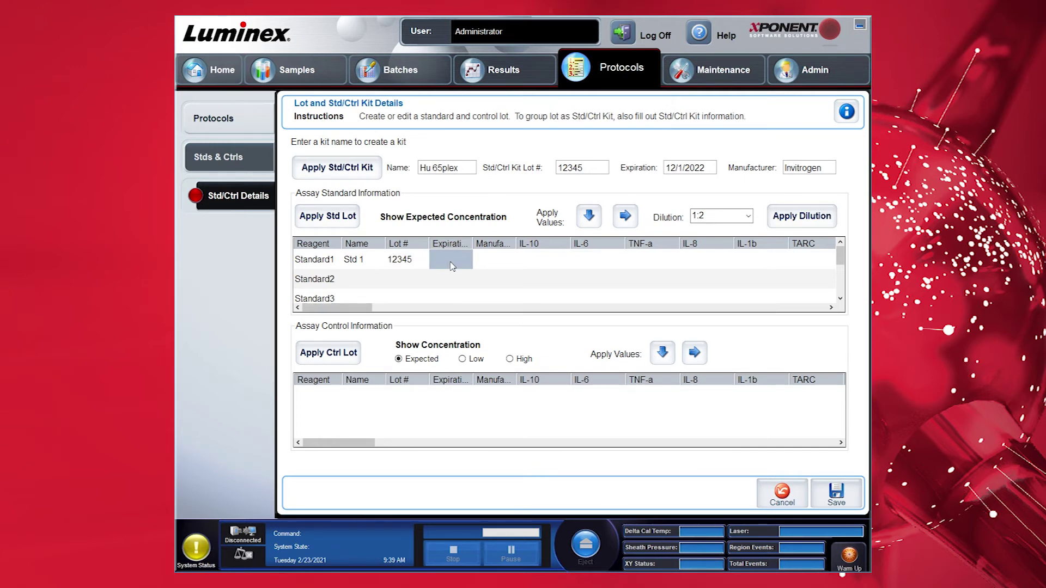
{"action": "type", "text": "12"}
{"action": "type", "text": "/1/2022"}
{"action": "left_click", "coordinate": [492, 264]}
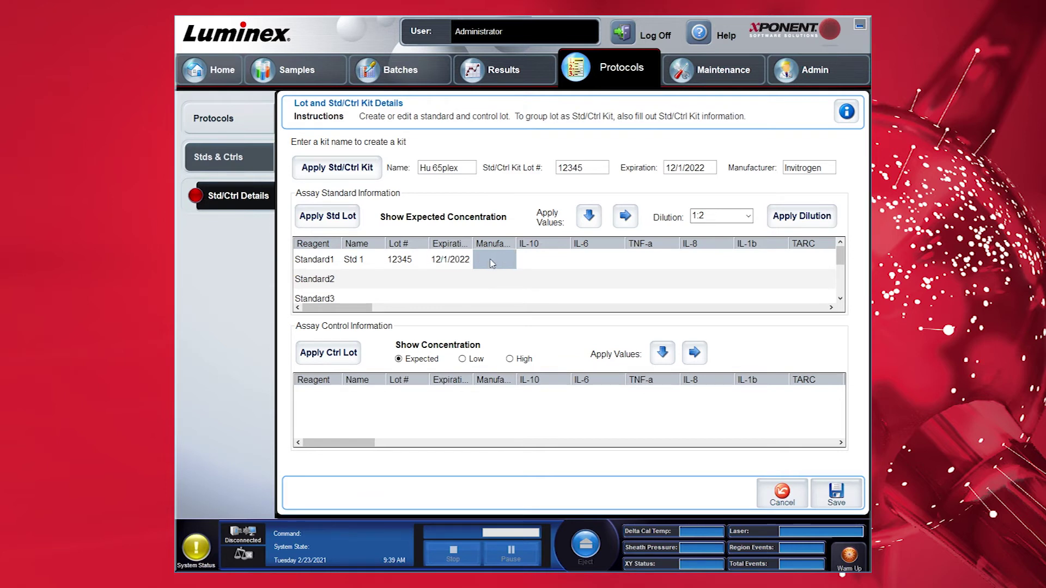
{"action": "type", "text": "Invitrogen"}
{"action": "left_click_drag", "start_coordinate": [492, 264], "coordinate": [351, 260]}
{"action": "left_click", "coordinate": [588, 216]}
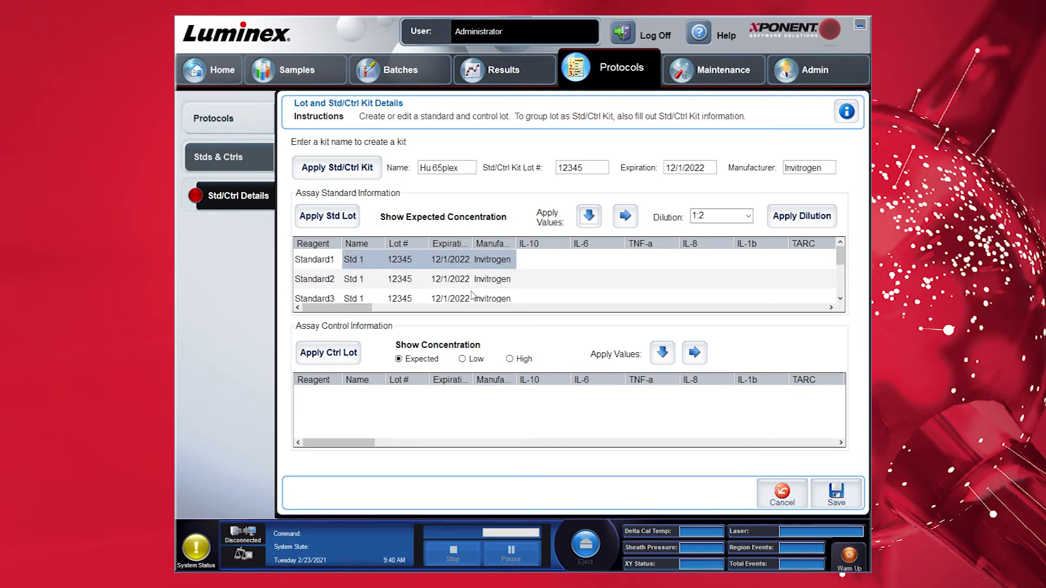
{"action": "left_click", "coordinate": [531, 261]}
Step: Enter Standard1 concentrations 23000, 240890, 3450, 34500, 7800 and 349 for IL-10 through TARC
{"action": "type", "text": "23000"}
{"action": "key", "text": "Tab"}
{"action": "type", "text": "24"}
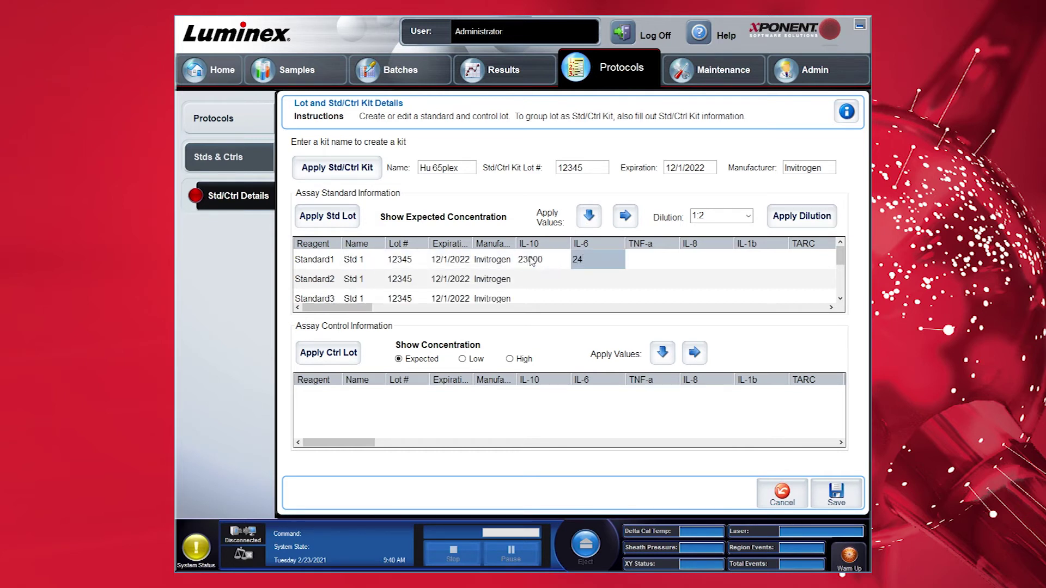
{"action": "type", "text": "0890"}
{"action": "key", "text": "Tab"}
{"action": "type", "text": "3450"}
{"action": "key", "text": "Tab"}
{"action": "type", "text": "34"}
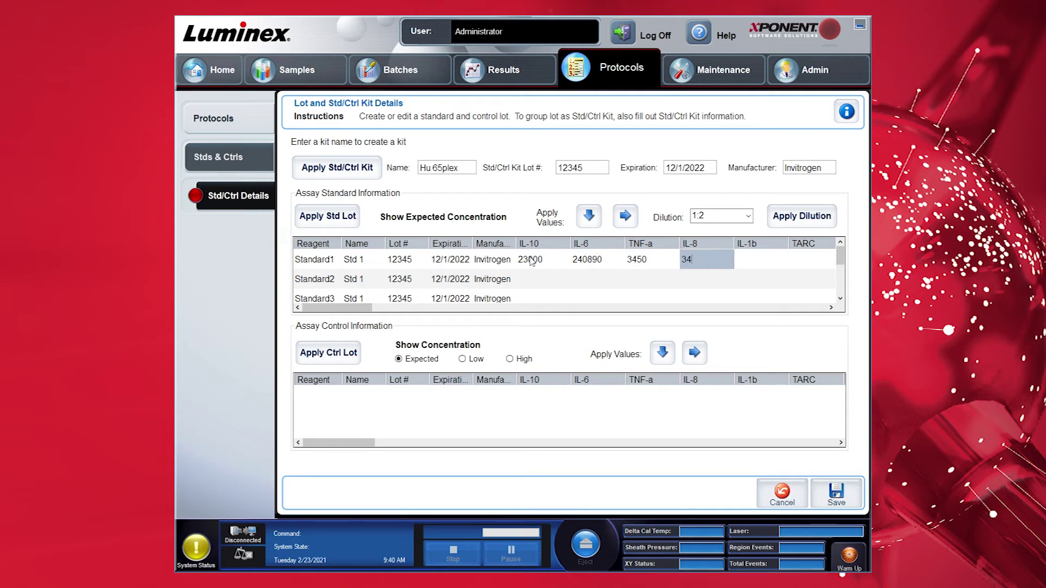
{"action": "type", "text": "500"}
{"action": "key", "text": "Tab"}
{"action": "type", "text": "7800"}
{"action": "key", "text": "Tab"}
{"action": "type", "text": "349"}
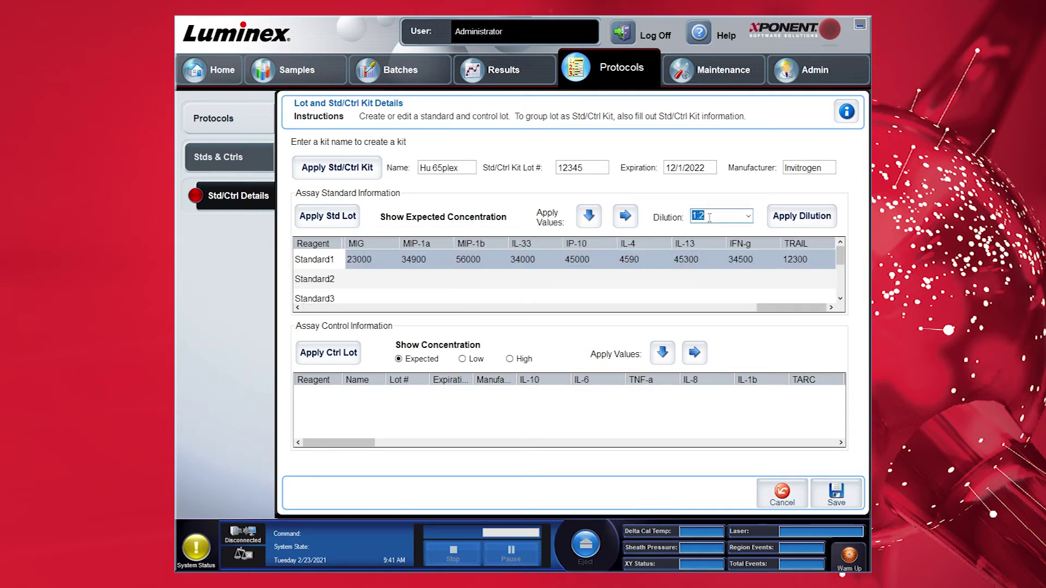
Step: Apply a 1:4 serial dilution to the lower standards and save the lot
{"action": "type", "text": "4"}
{"action": "left_click", "coordinate": [802, 223]}
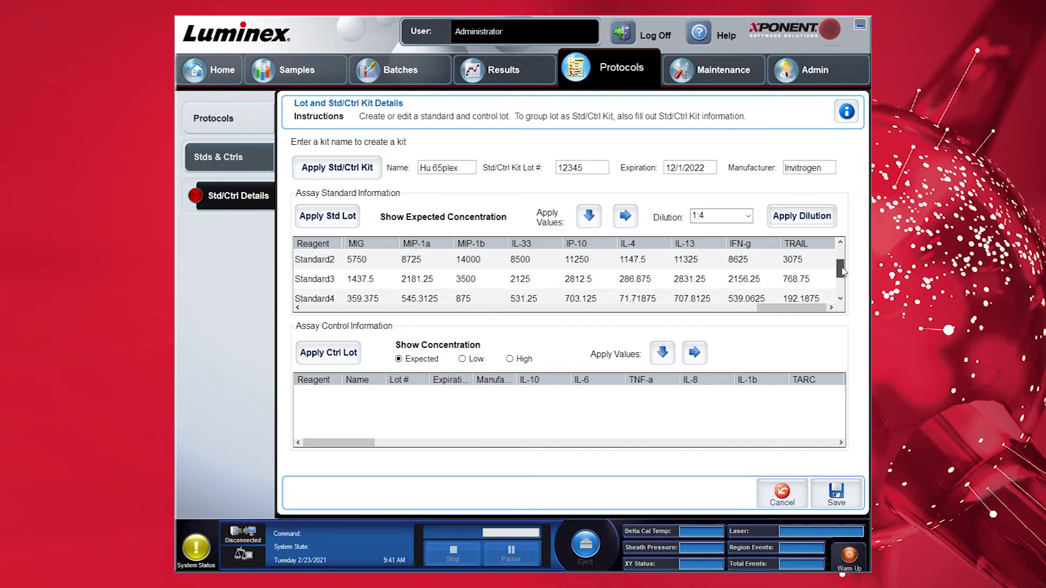
{"action": "left_click_drag", "start_coordinate": [842, 271], "coordinate": [842, 293]}
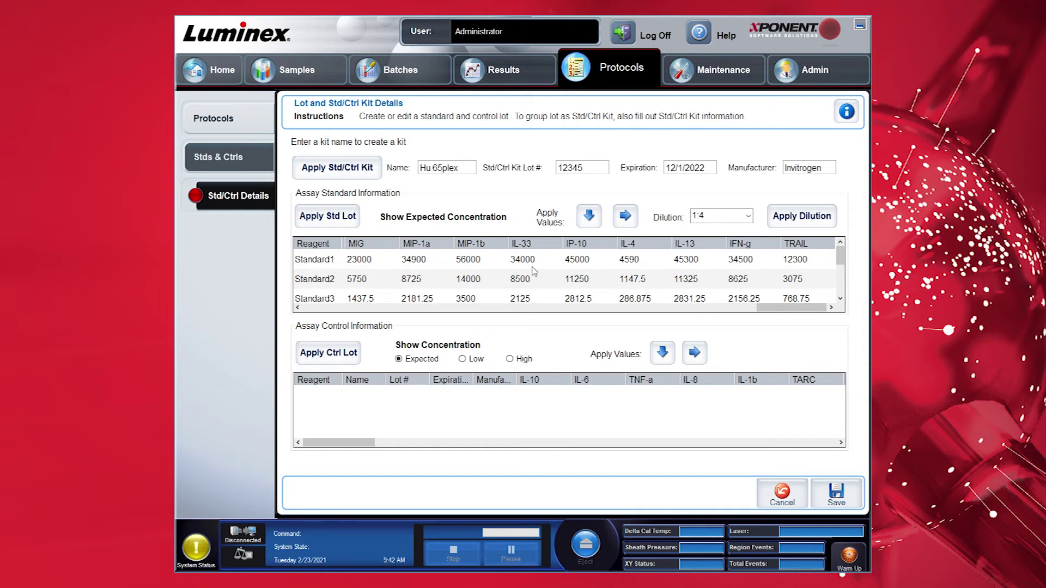
{"action": "left_click", "coordinate": [847, 498]}
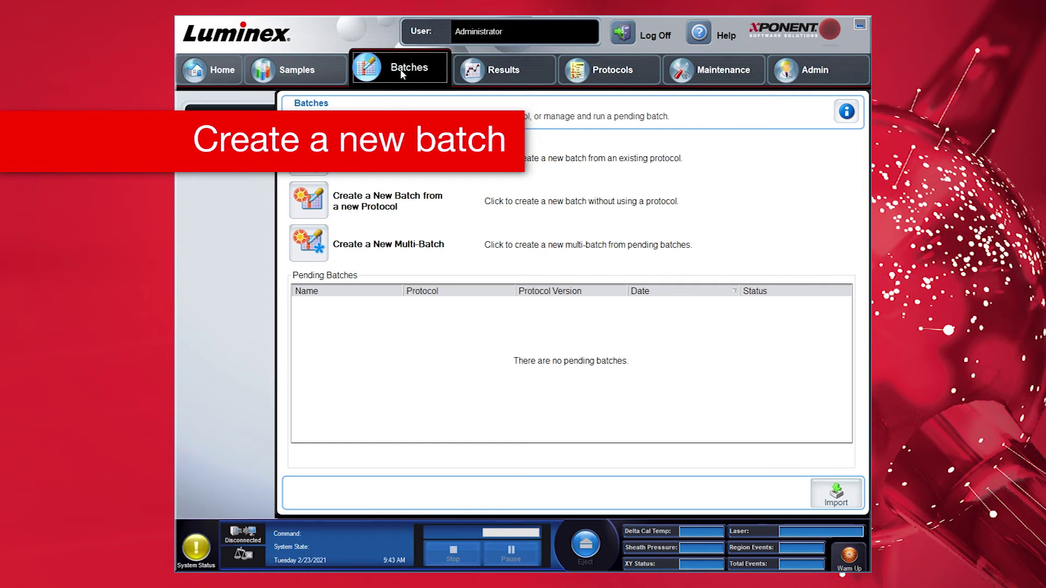
Step: Start batch 'Exp 1 Hu 65plex' from the 65plex protocol and reach standards and controls
{"action": "left_click", "coordinate": [405, 160]}
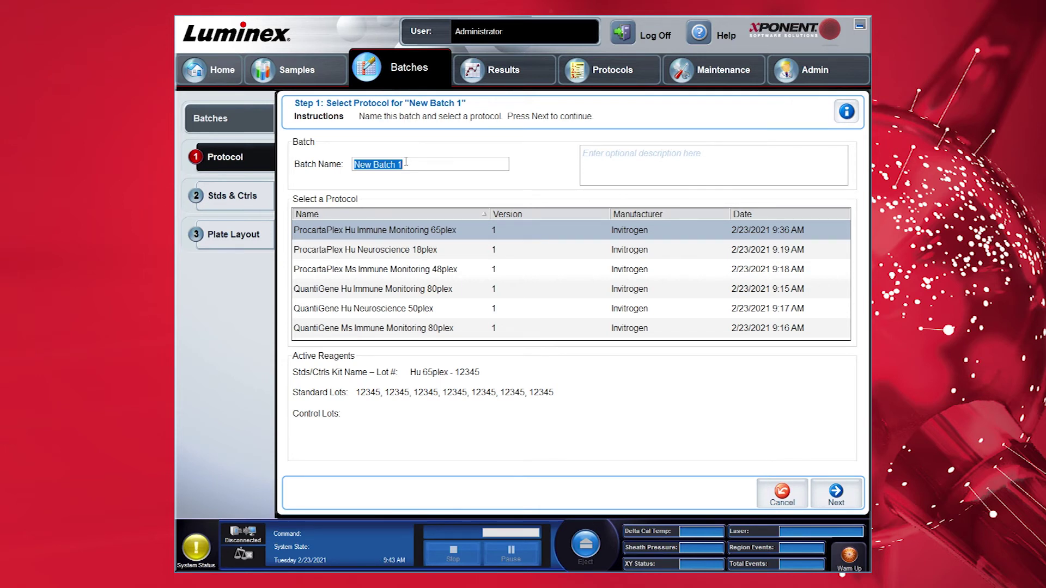
{"action": "type", "text": "Exp 1 Hu 65plex"}
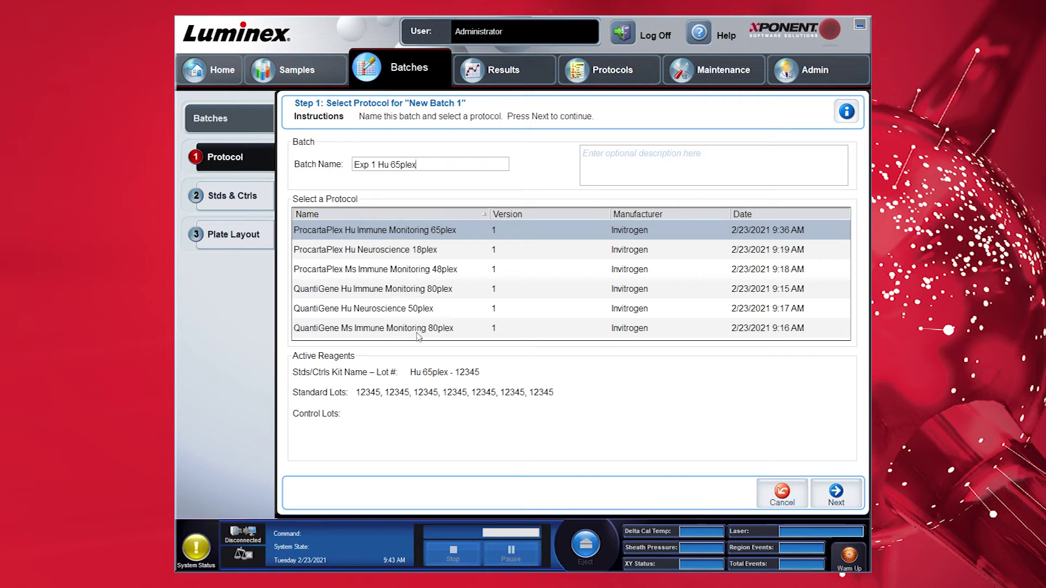
{"action": "left_click", "coordinate": [853, 502]}
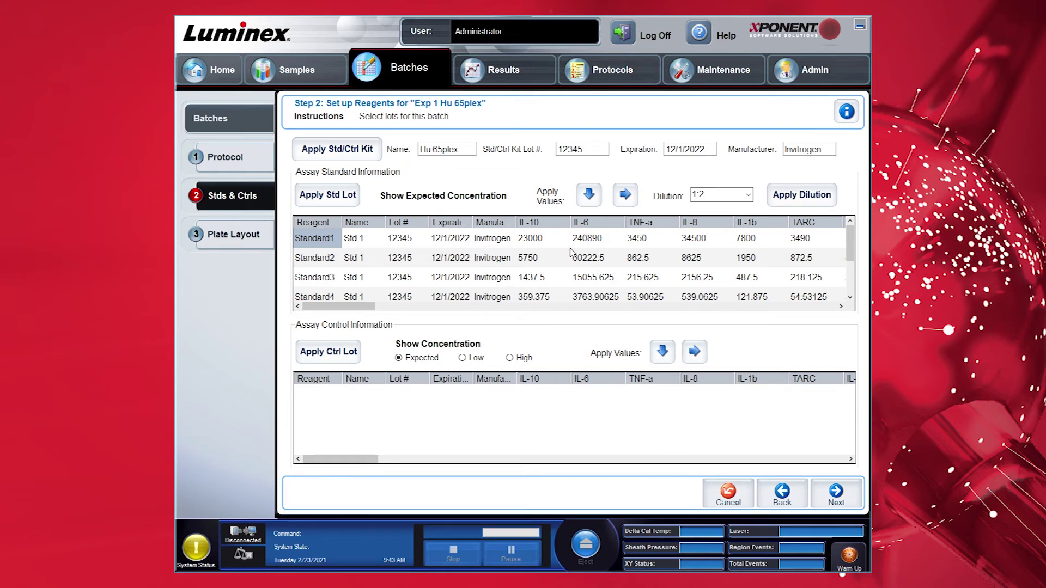
{"action": "left_click", "coordinate": [698, 194]}
Step: Confirm the 1:2 standard dilution and continue to the batch plate layout
{"action": "double_click", "coordinate": [707, 190]}
{"action": "left_click", "coordinate": [834, 496]}
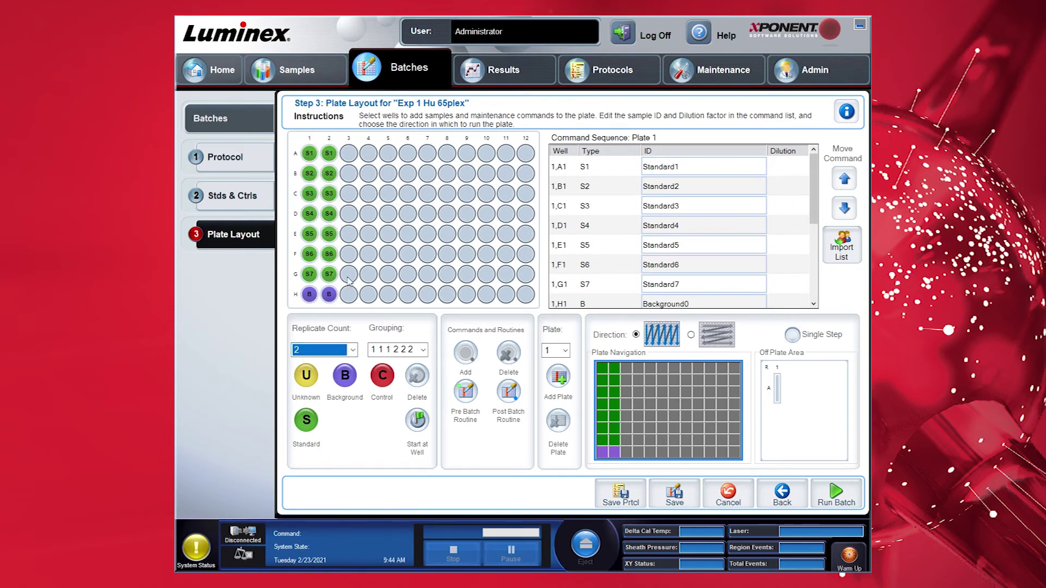
Step: Fill the empty wells A3–H12 with duplicate unknowns and name the first one Sample Unt A
{"action": "left_click", "coordinate": [306, 375]}
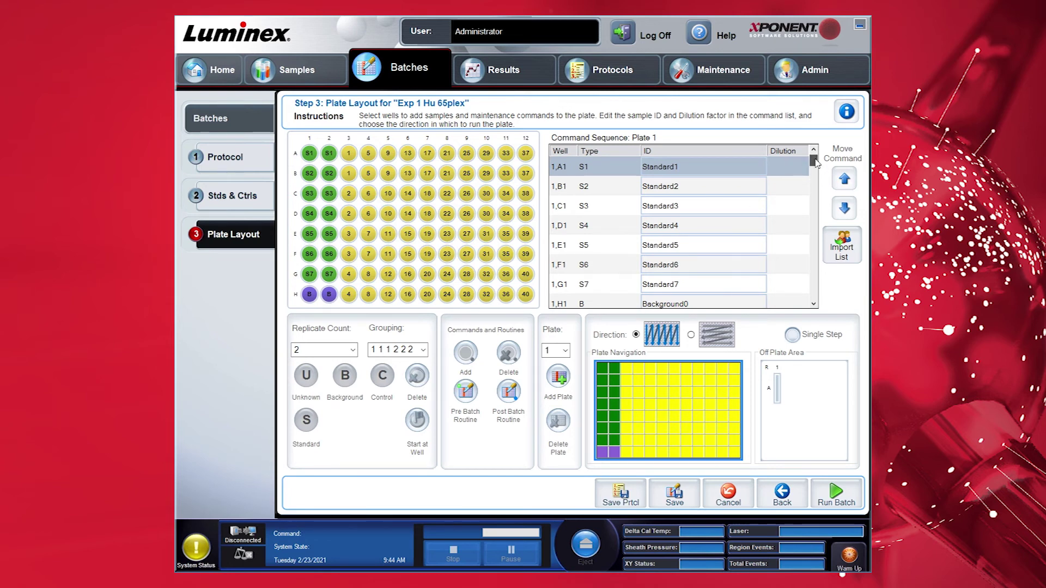
{"action": "left_click_drag", "start_coordinate": [815, 159], "coordinate": [815, 184]}
{"action": "left_click", "coordinate": [675, 187]}
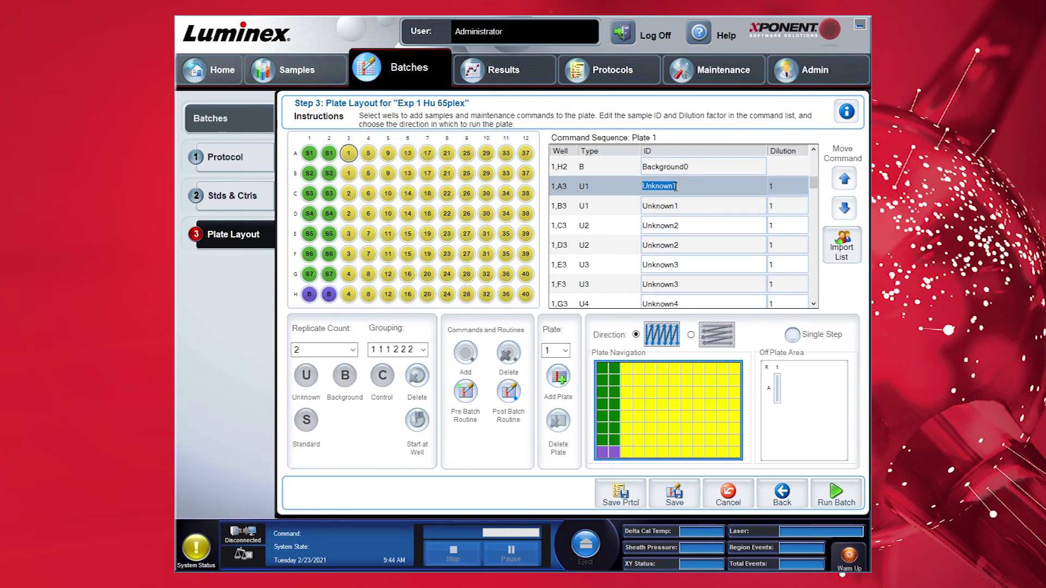
{"action": "type", "text": "Sample Unt A"}
{"action": "left_click", "coordinate": [675, 207]}
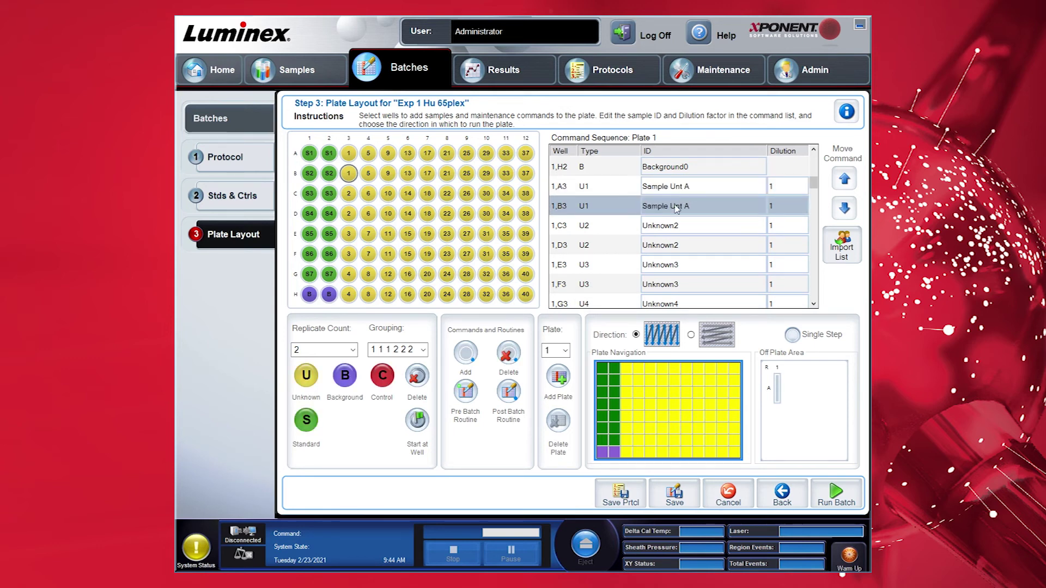
Step: Name the next unknowns Sample Unt B and Sample Unt C, import the ID list, and run the batch
{"action": "left_click", "coordinate": [670, 225]}
{"action": "type", "text": "Sample Unt B"}
{"action": "left_click", "coordinate": [677, 265]}
{"action": "type", "text": "Sample Unt"}
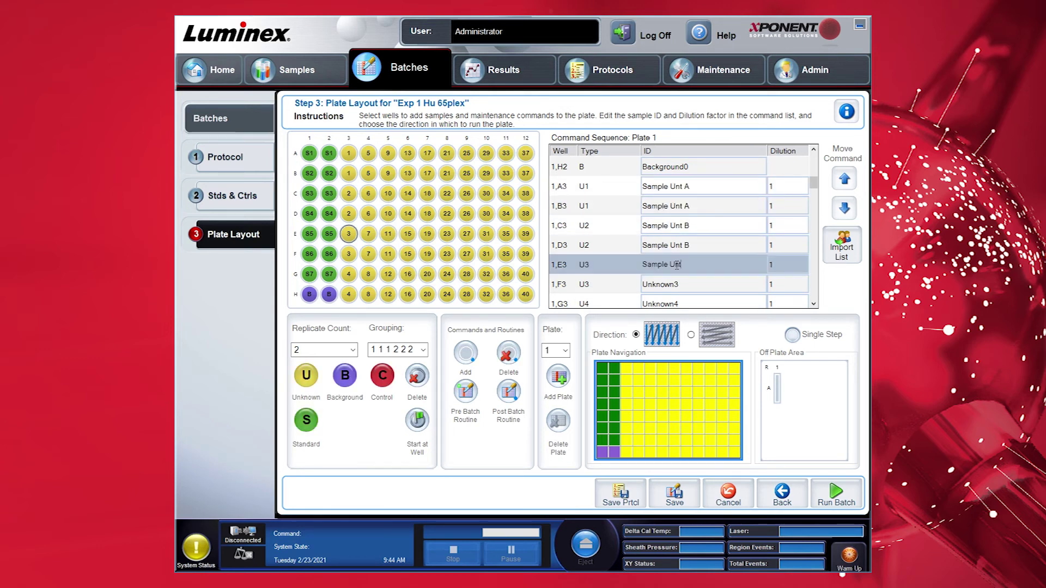
{"action": "left_click", "coordinate": [685, 284]}
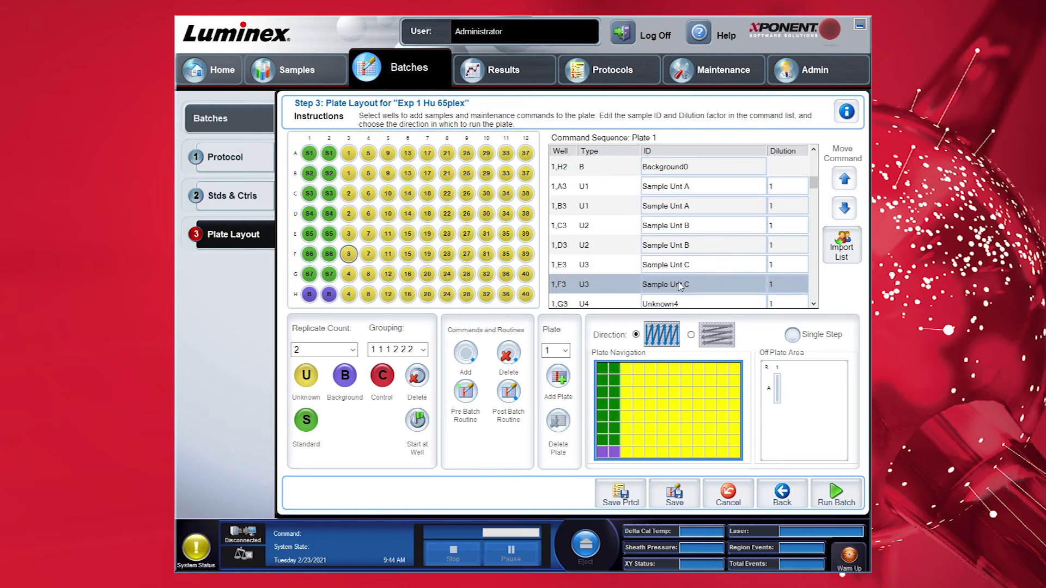
{"action": "left_click", "coordinate": [841, 250]}
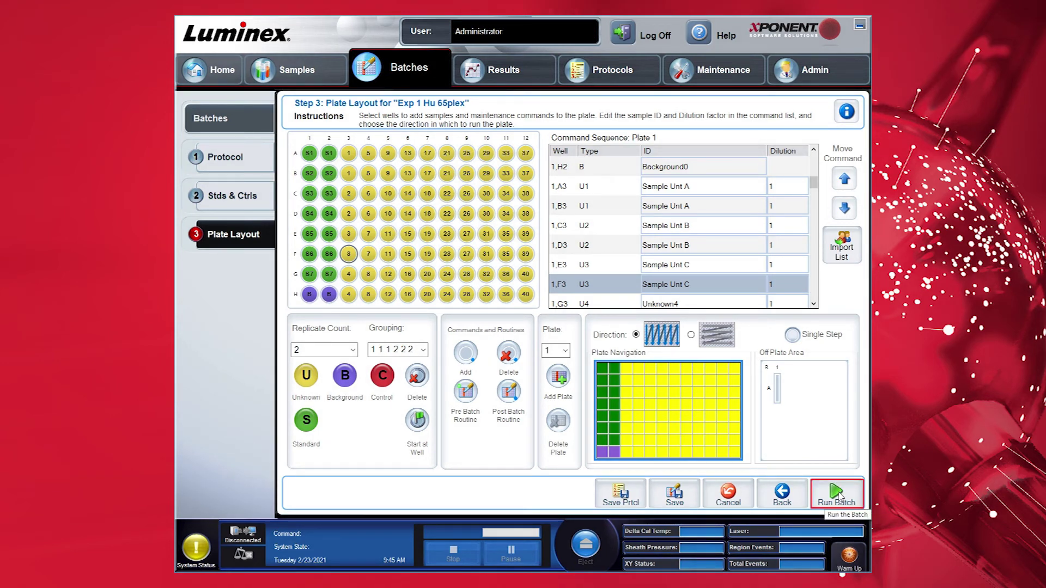
{"action": "left_click", "coordinate": [837, 496]}
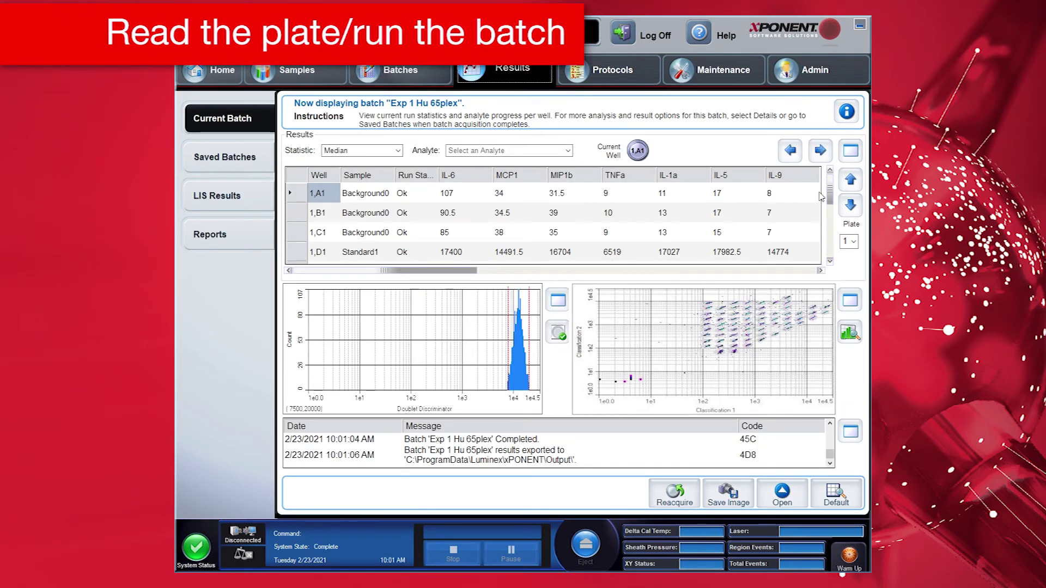
Step: Switch the results table to bead Count, then back to Median values per analyte
{"action": "mouse_move", "coordinate": [830, 186]}
{"action": "left_mouse_down"}
{"action": "mouse_move", "coordinate": [829, 199]}
{"action": "mouse_move", "coordinate": [830, 173]}
{"action": "left_mouse_up"}
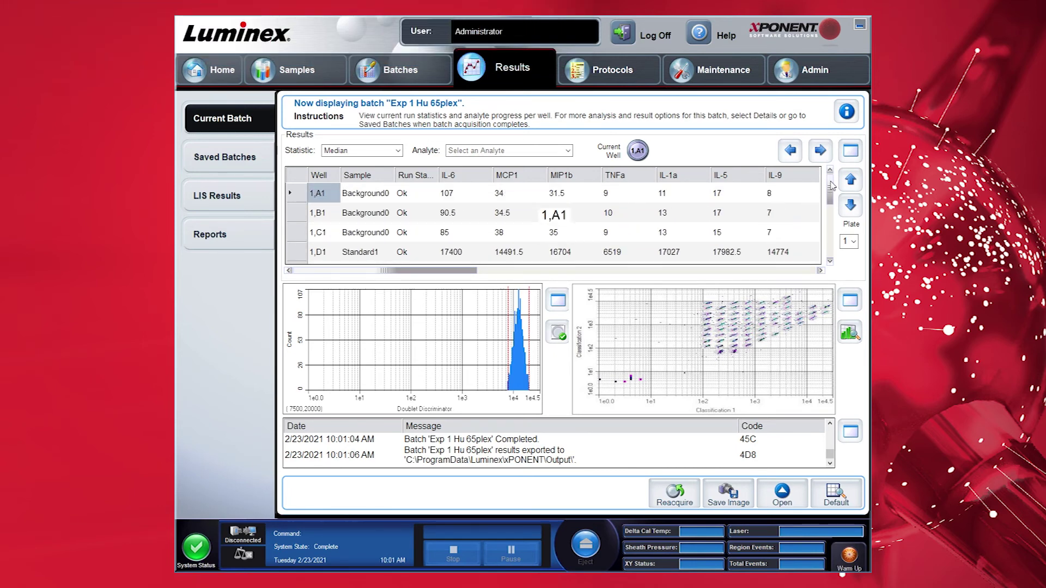
{"action": "left_click", "coordinate": [391, 152]}
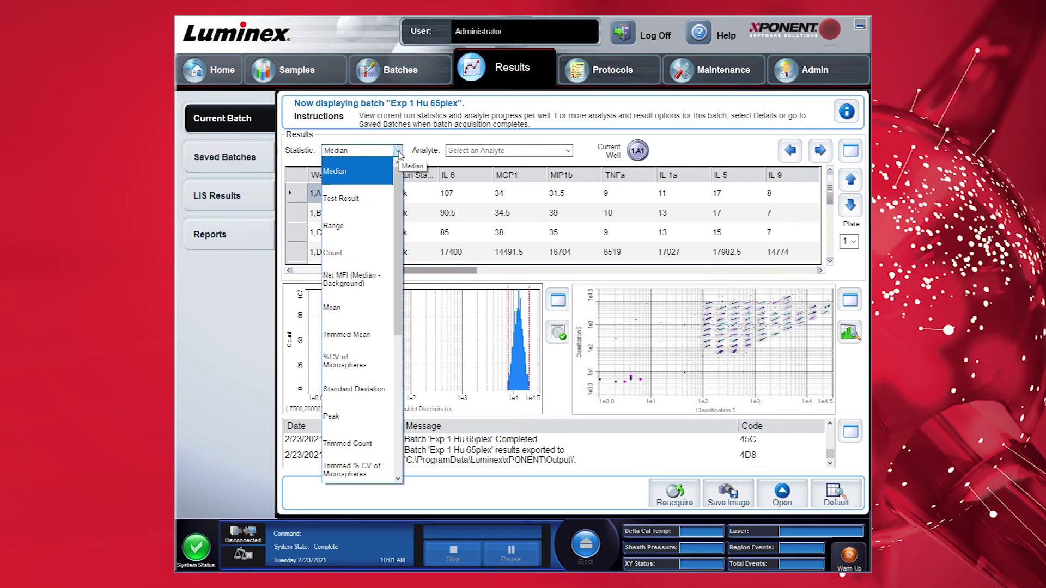
{"action": "left_click", "coordinate": [373, 251]}
{"action": "left_click", "coordinate": [396, 152]}
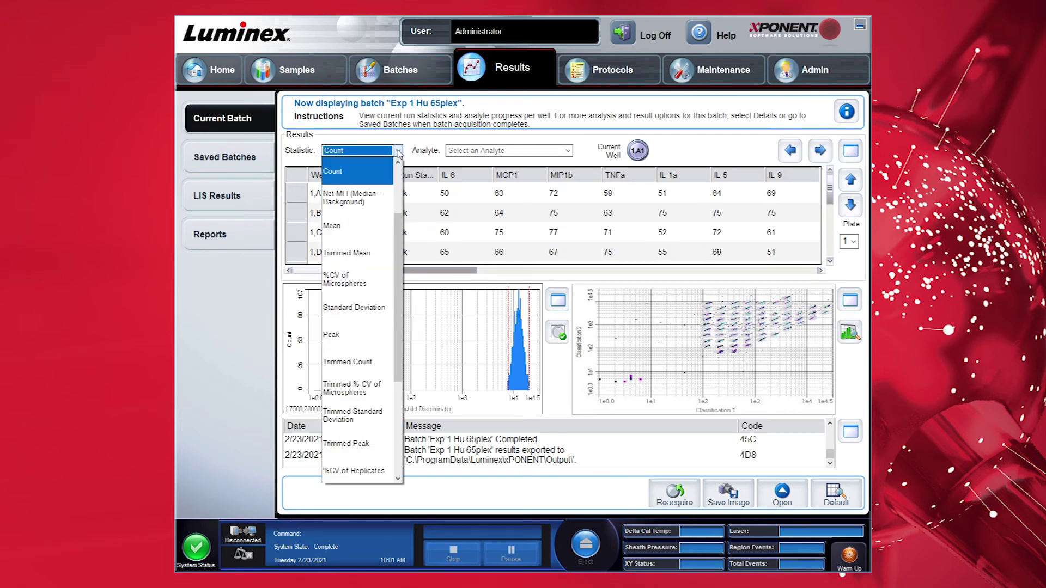
{"action": "scroll", "coordinate": [380, 175], "scroll_direction": "up", "scroll_amount": 2}
{"action": "left_click", "coordinate": [380, 174]}
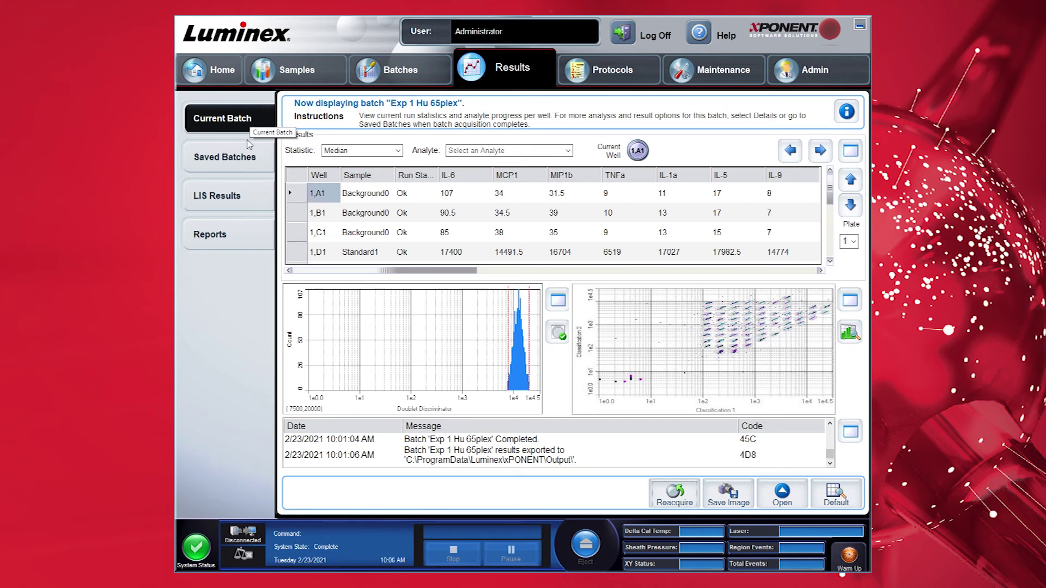
{"action": "left_click", "coordinate": [247, 158]}
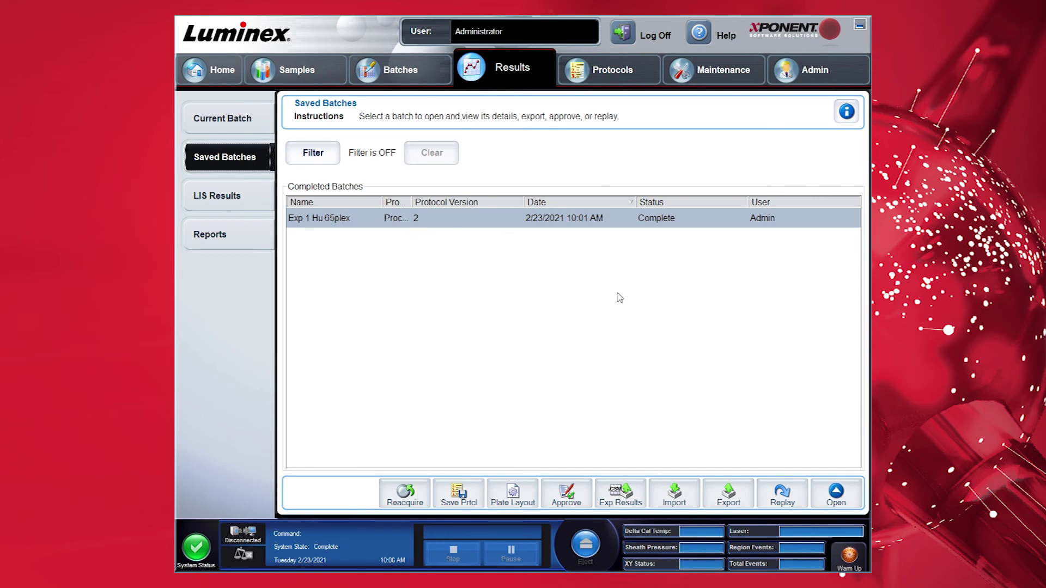
Step: Open the Exp 1 Hu 65plex batch and show unknown samples on the IL-6(13) standard curve
{"action": "left_click", "coordinate": [840, 501]}
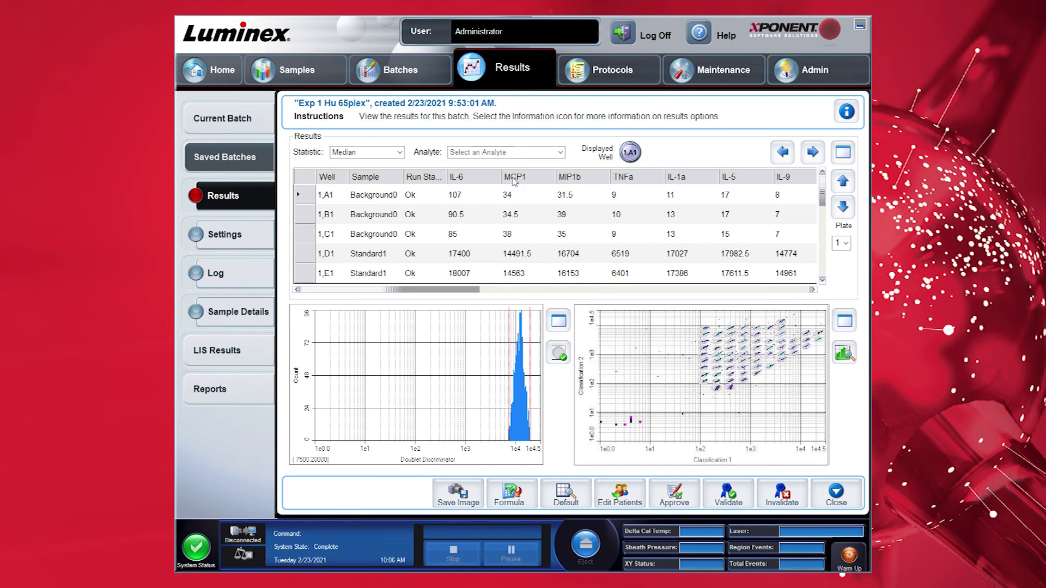
{"action": "left_click", "coordinate": [467, 154]}
{"action": "left_click", "coordinate": [464, 173]}
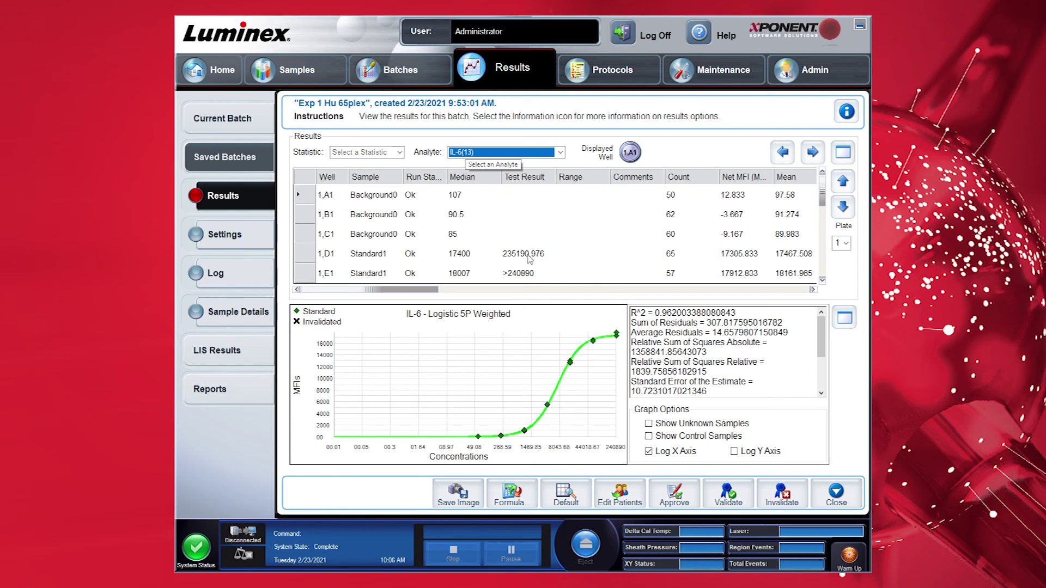
{"action": "left_click", "coordinate": [648, 424]}
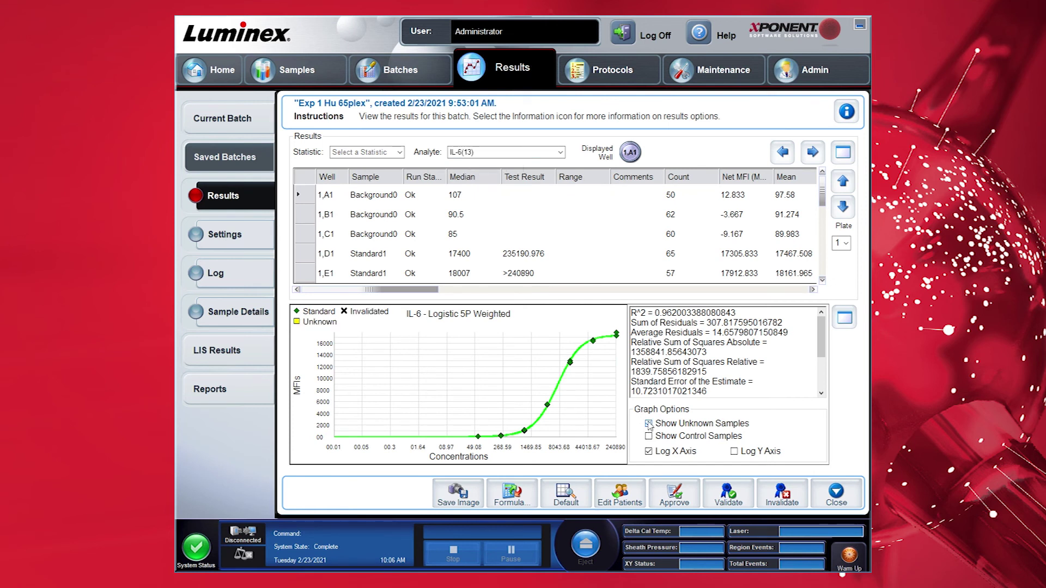
Step: Set the table statistic to Median, then Count, and close the batch results
{"action": "left_click", "coordinate": [400, 152]}
{"action": "left_click", "coordinate": [400, 152]}
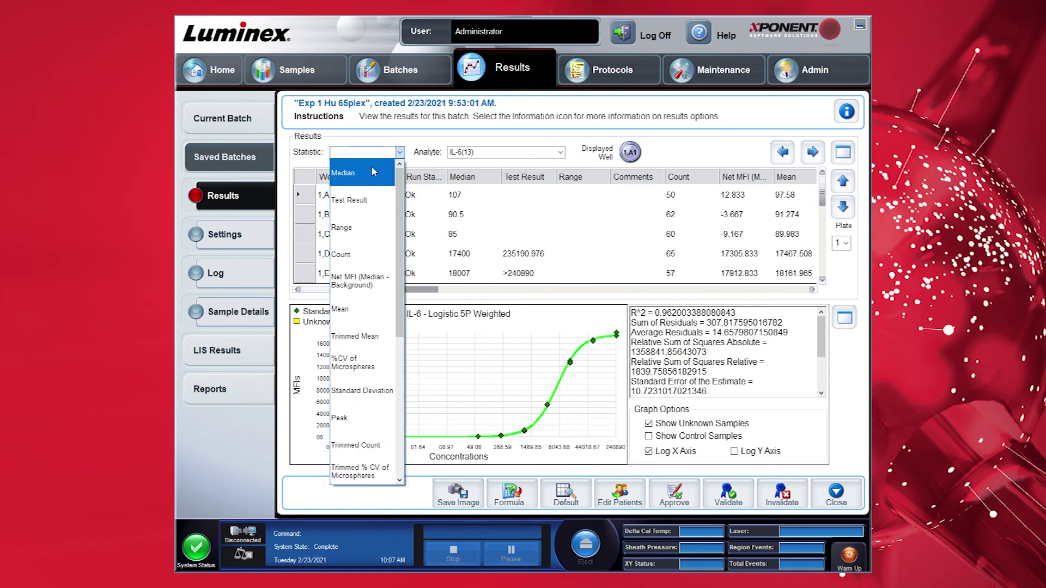
{"action": "left_click", "coordinate": [374, 171]}
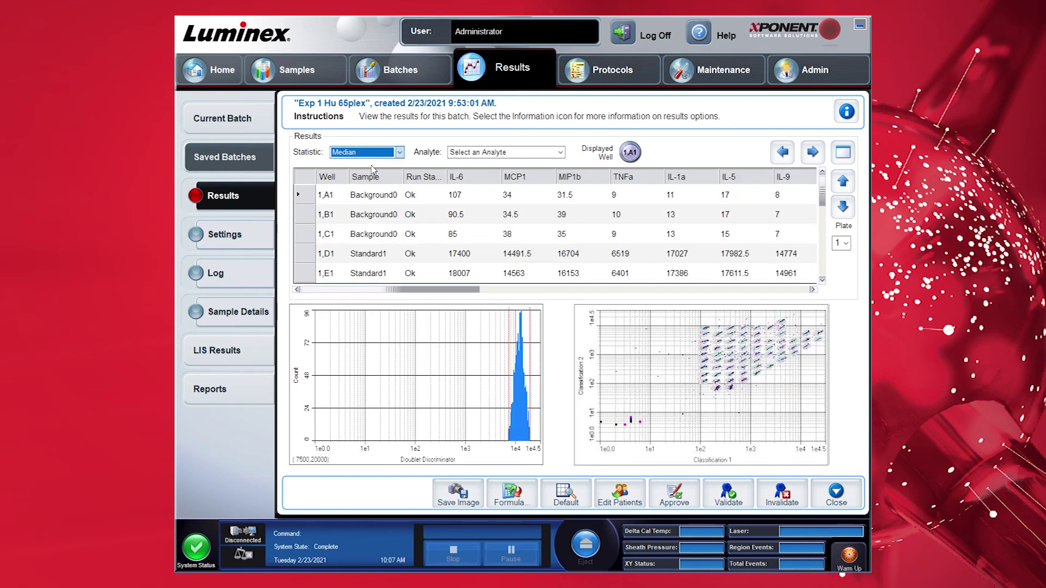
{"action": "left_click", "coordinate": [399, 152]}
{"action": "left_click", "coordinate": [360, 254]}
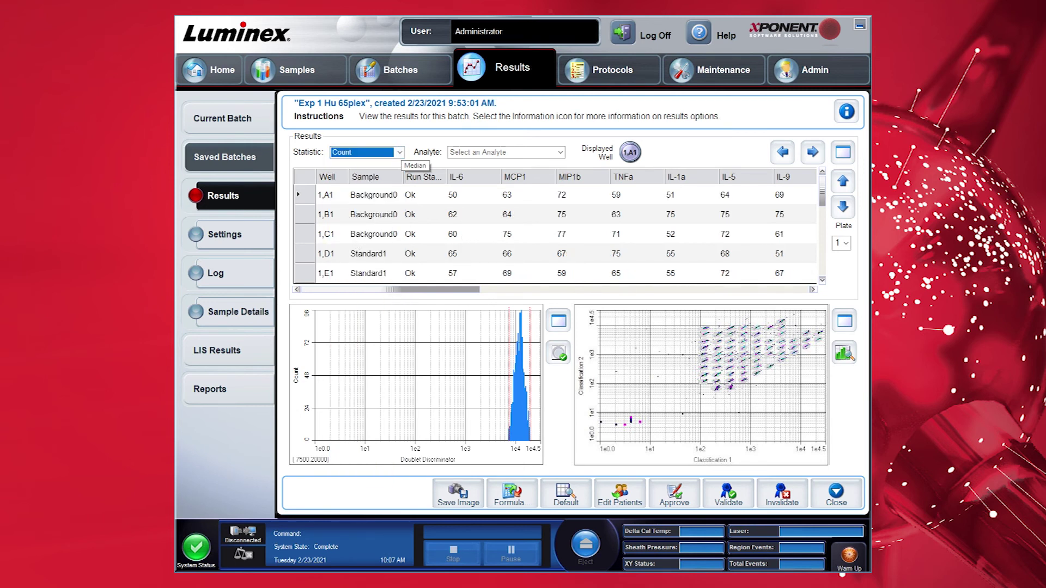
{"action": "left_click", "coordinate": [832, 492]}
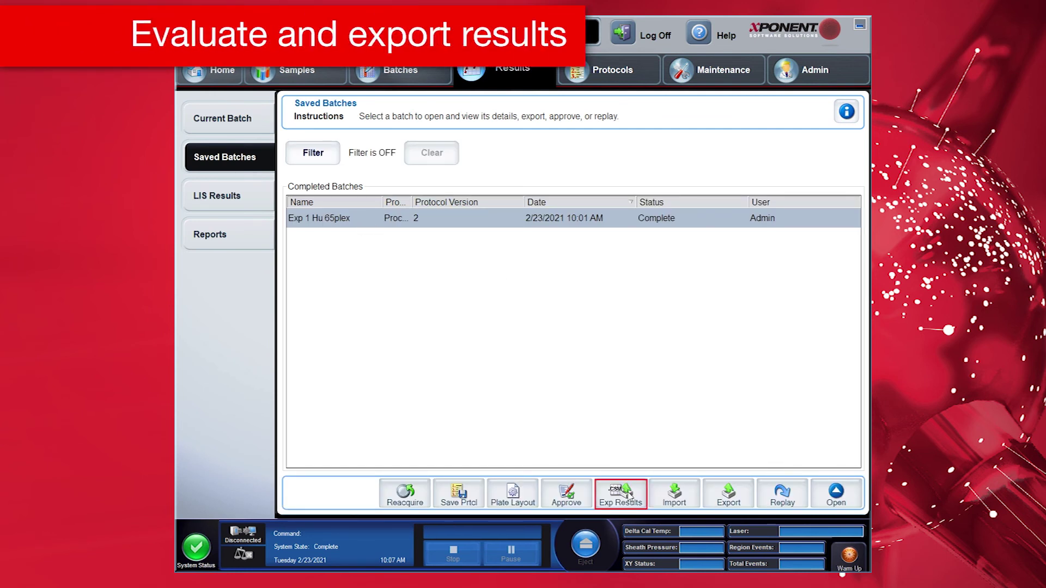
Step: Export the selected Exp 1 Hu 65plex batch results to Exp 1 Hu 65plex.csv
{"action": "left_click", "coordinate": [628, 493]}
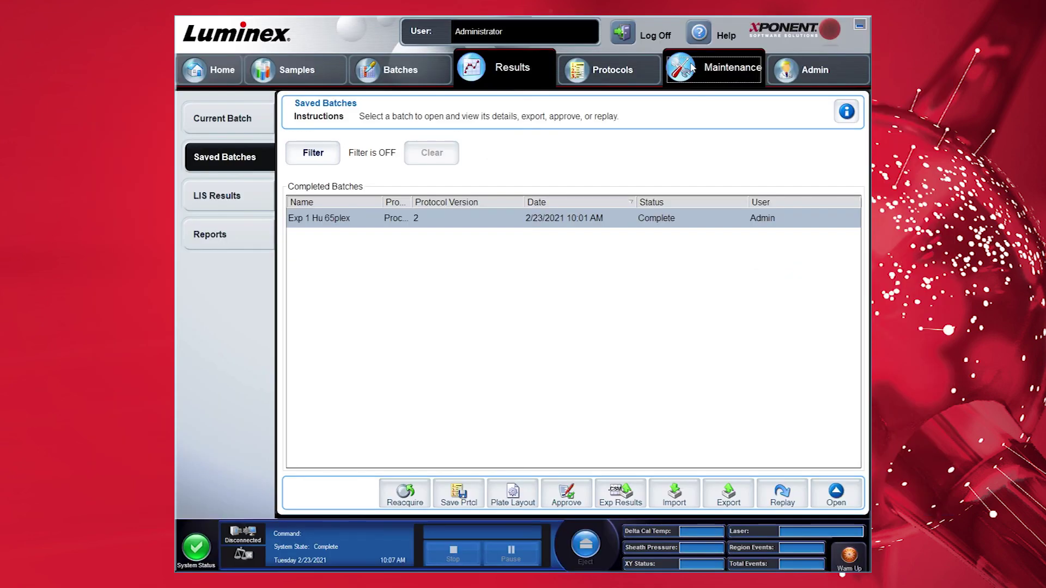
Step: Go to xPONENT's Maintenance section from the ProcartaPlex Analysis App page
{"action": "left_click", "coordinate": [692, 68]}
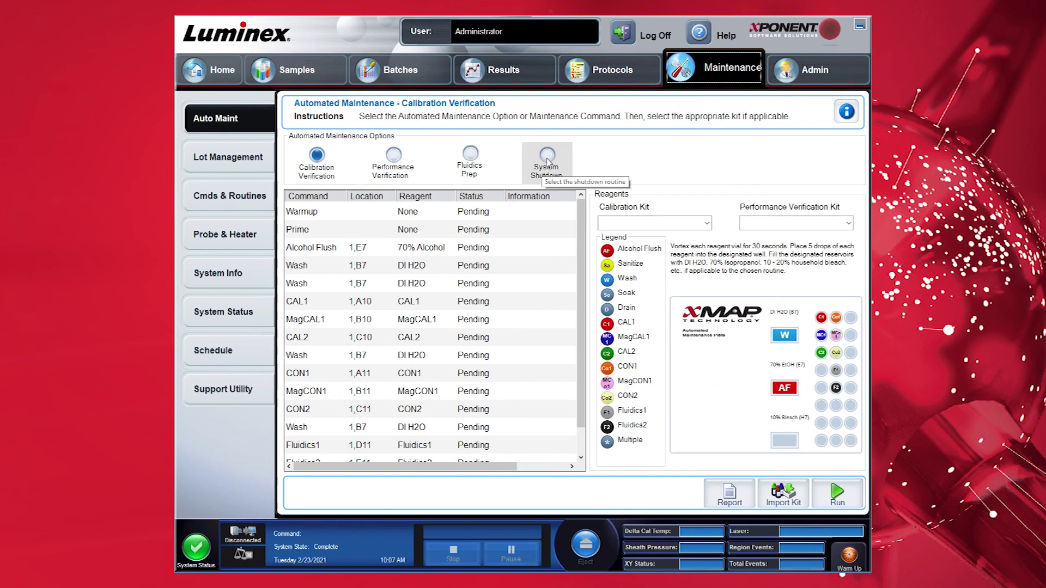
Step: Choose the System Shutdown routine with Sanitize, two Washes and Soak
{"action": "left_click", "coordinate": [545, 170]}
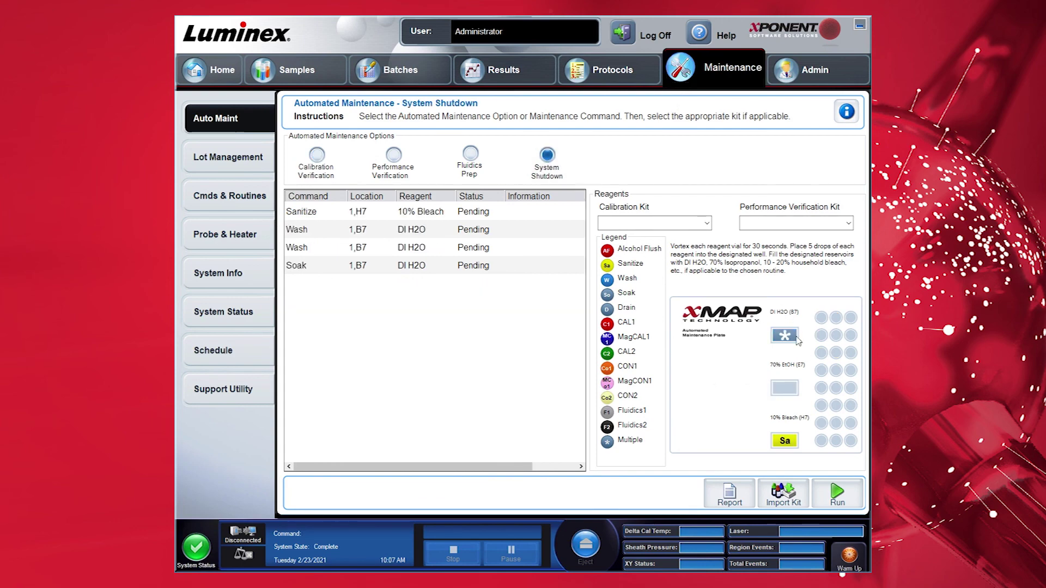